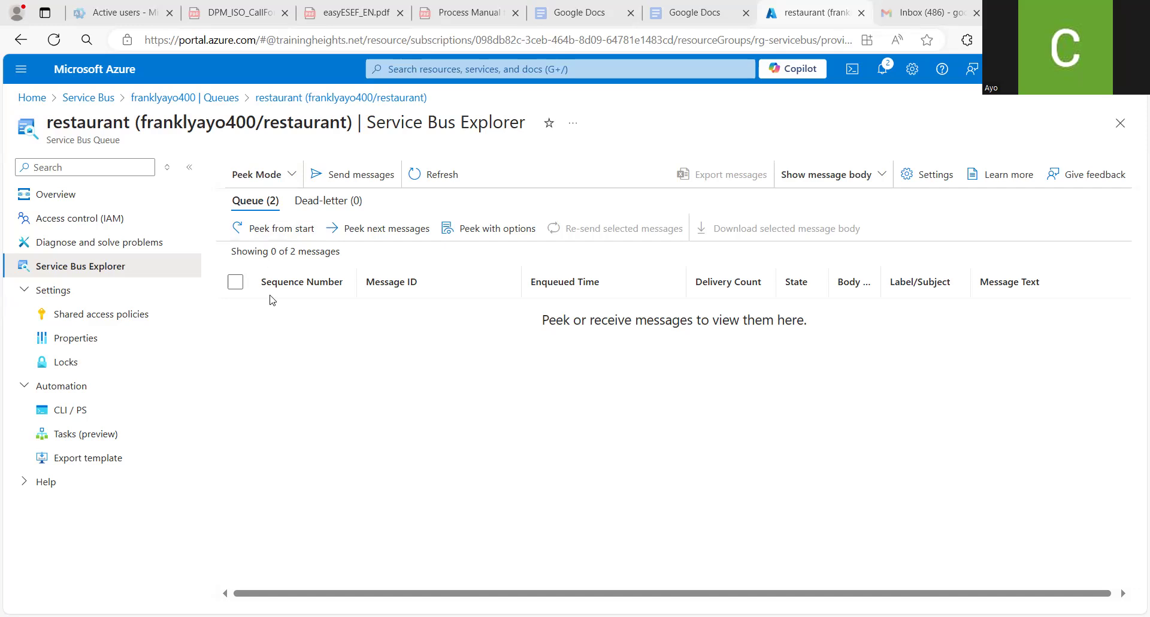
Step: Review the restaurant queue's overview and peek its messages from the start in Service Bus Explorer
click(76, 201)
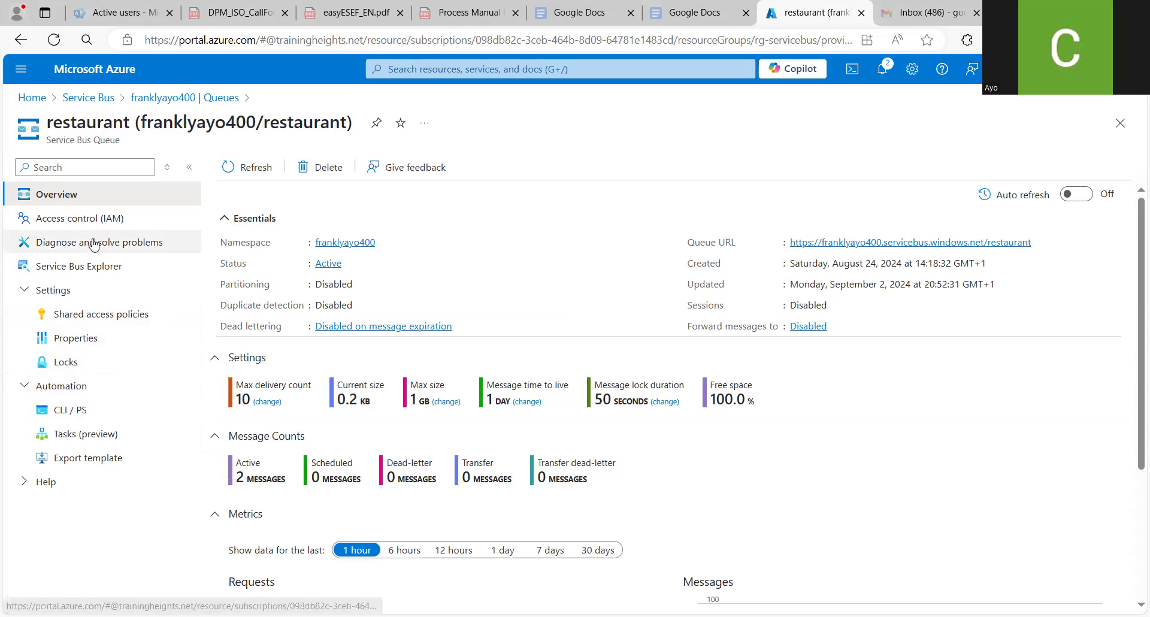
click(90, 269)
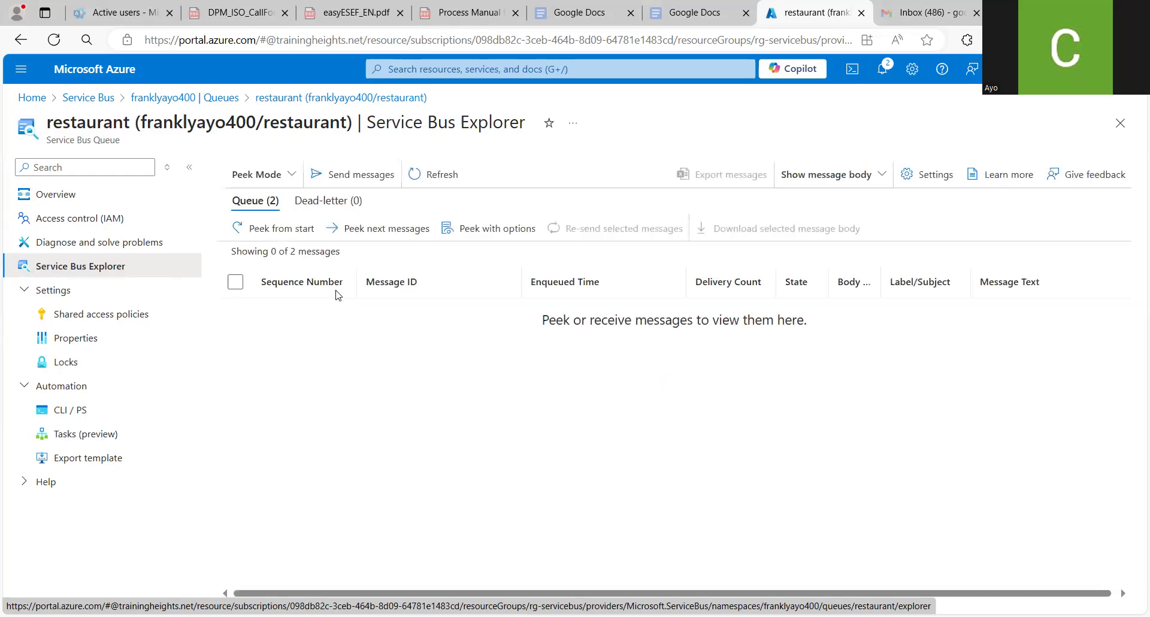
click(287, 230)
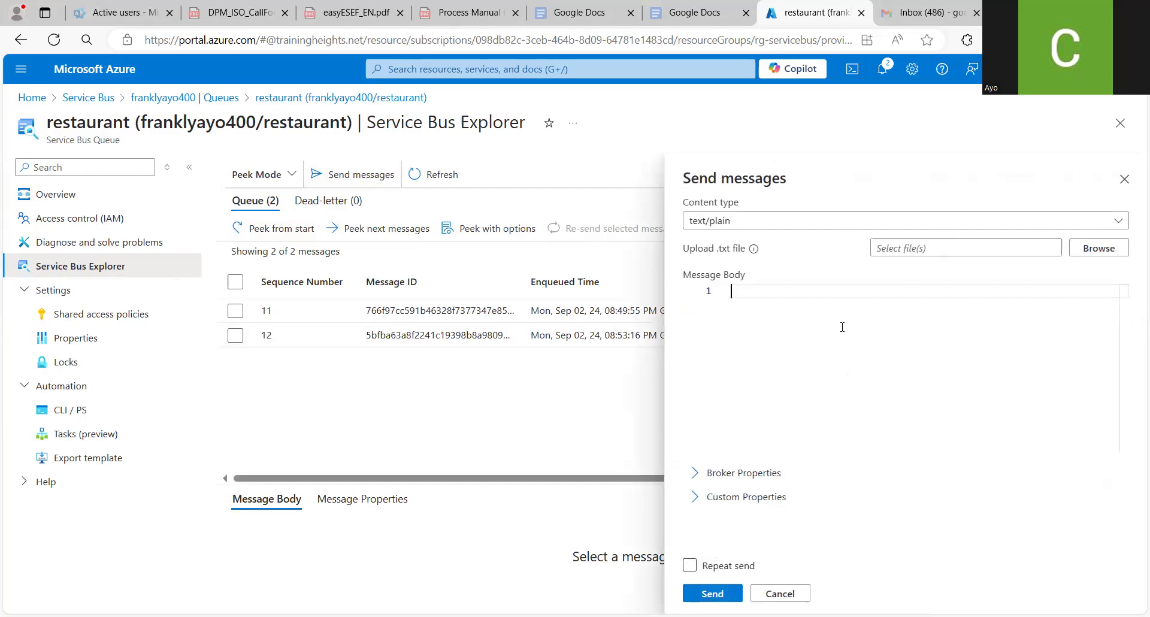
Step: Send the plain-text message "fifth message" to the queue, refresh the explorer and peek the messages from the start
text(fifth message)
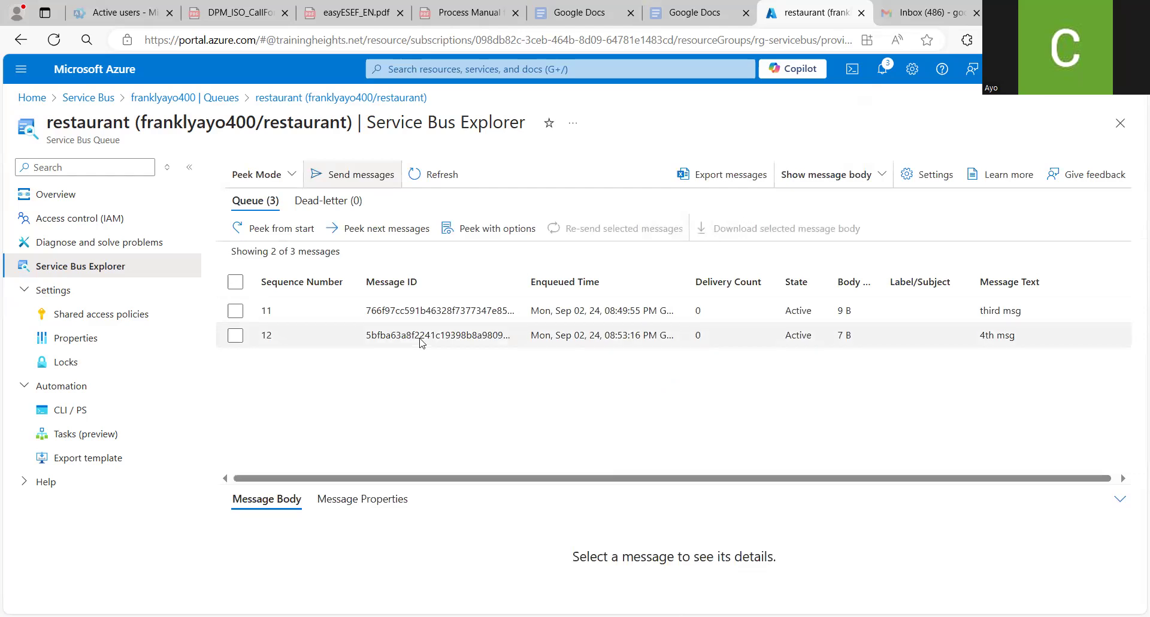
click(433, 178)
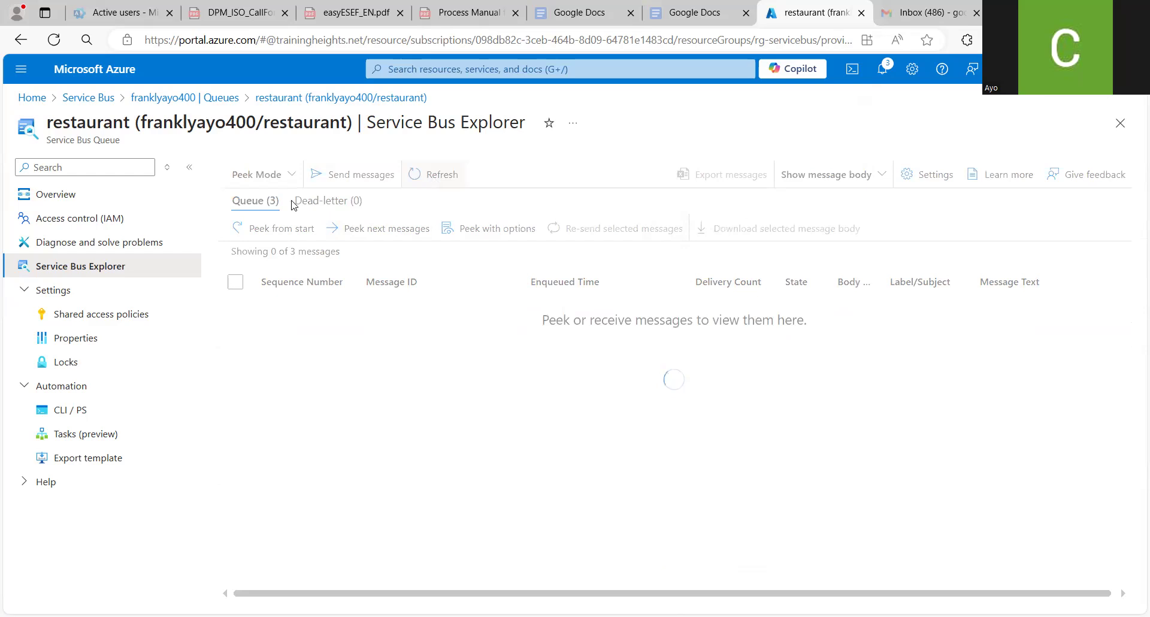
click(281, 233)
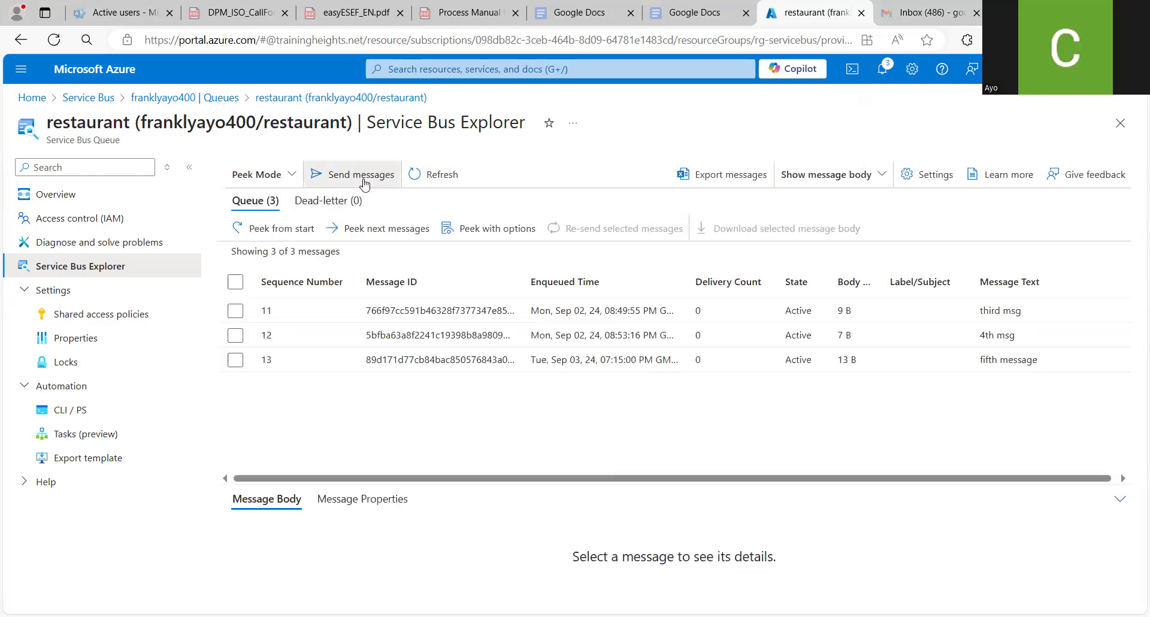
Step: Send the plain-text message "6th message" to the queue and peek the messages from the start in Peek Mode
click(363, 182)
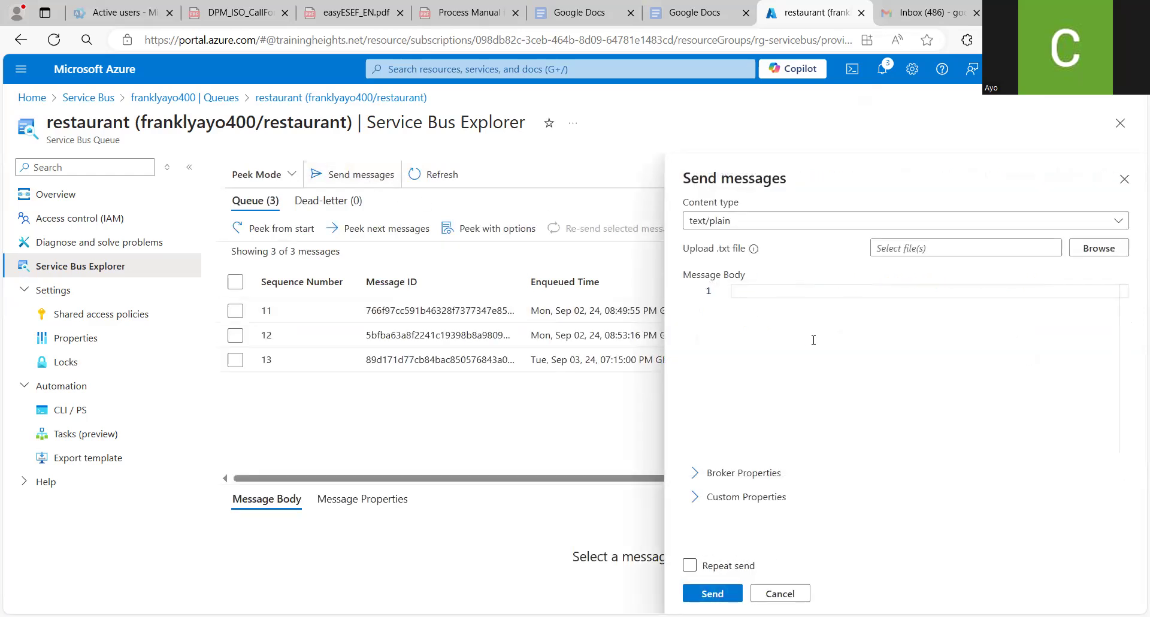
text(6th message)
click(715, 563)
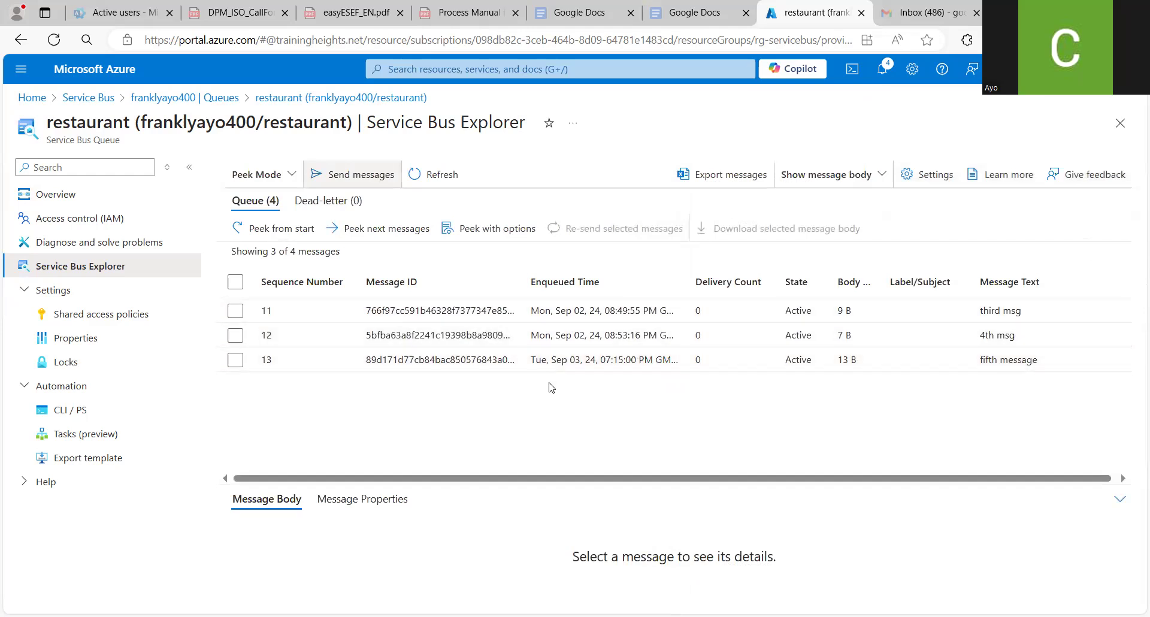
click(290, 174)
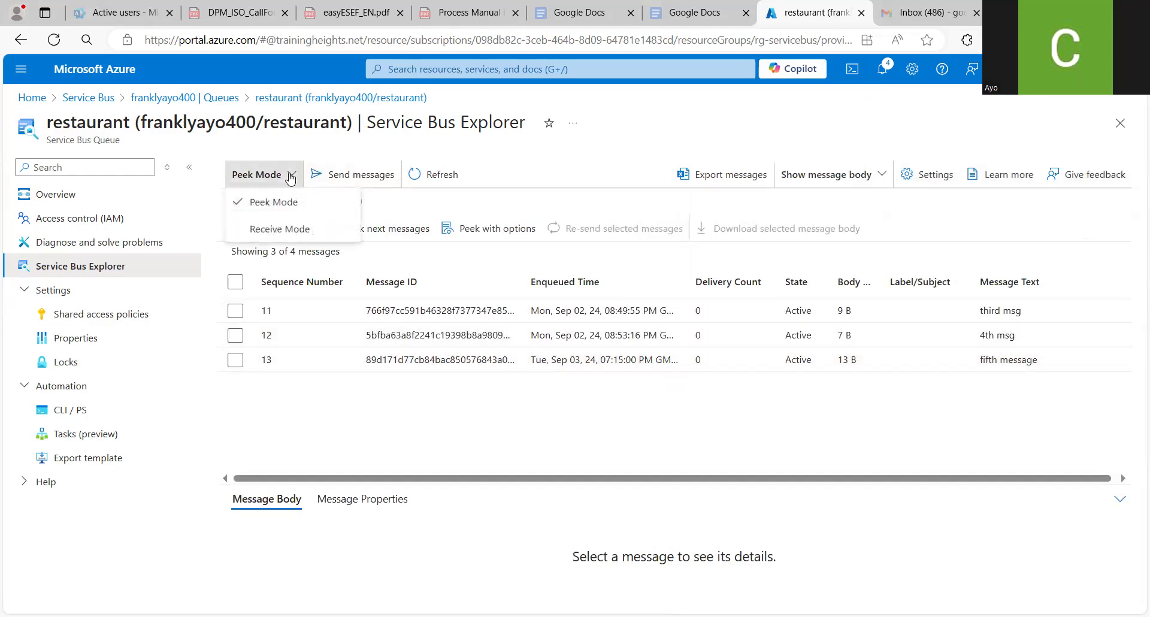
click(286, 205)
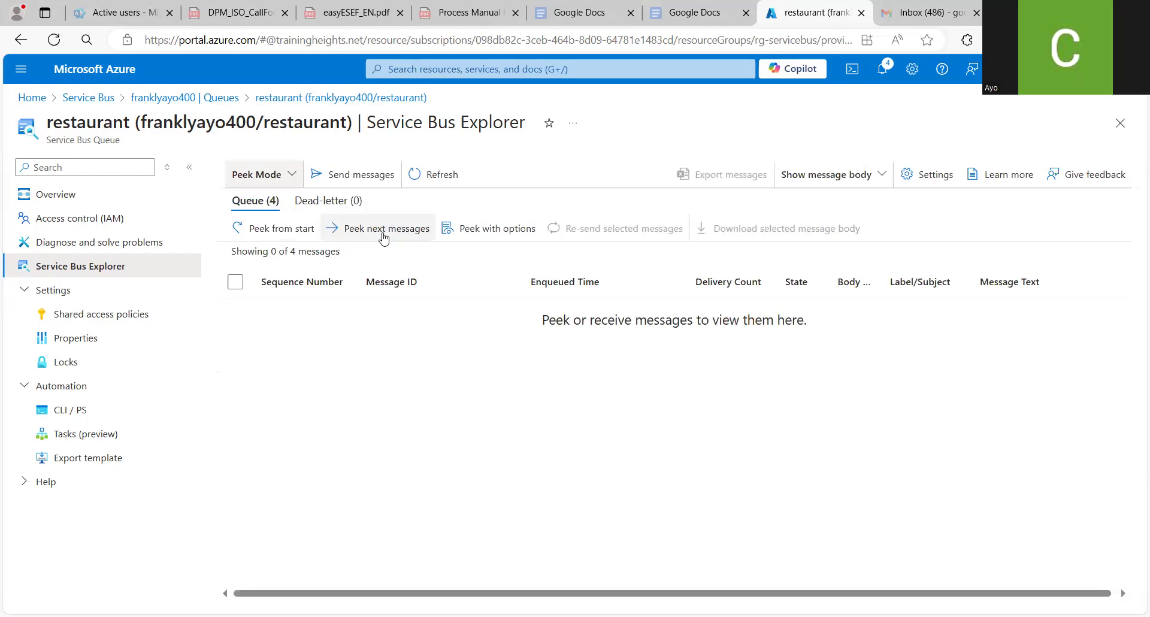
click(294, 230)
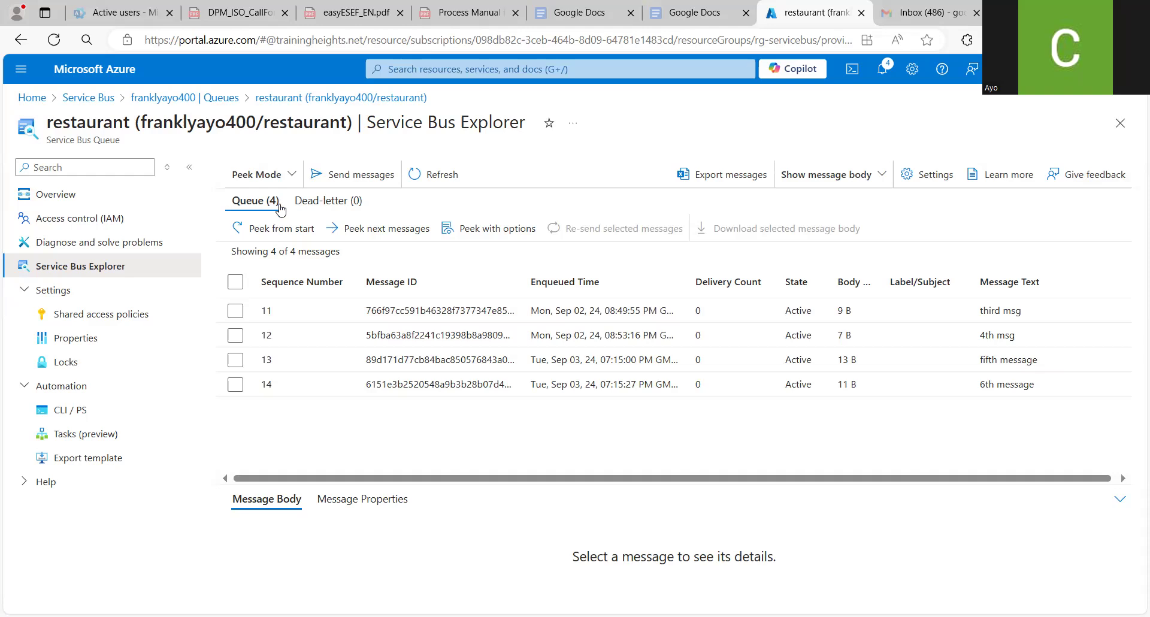
Step: Switch the explorer to Receive Mode and receive 1 message using PeekLock with a maximum wait of 10000 ms
click(260, 174)
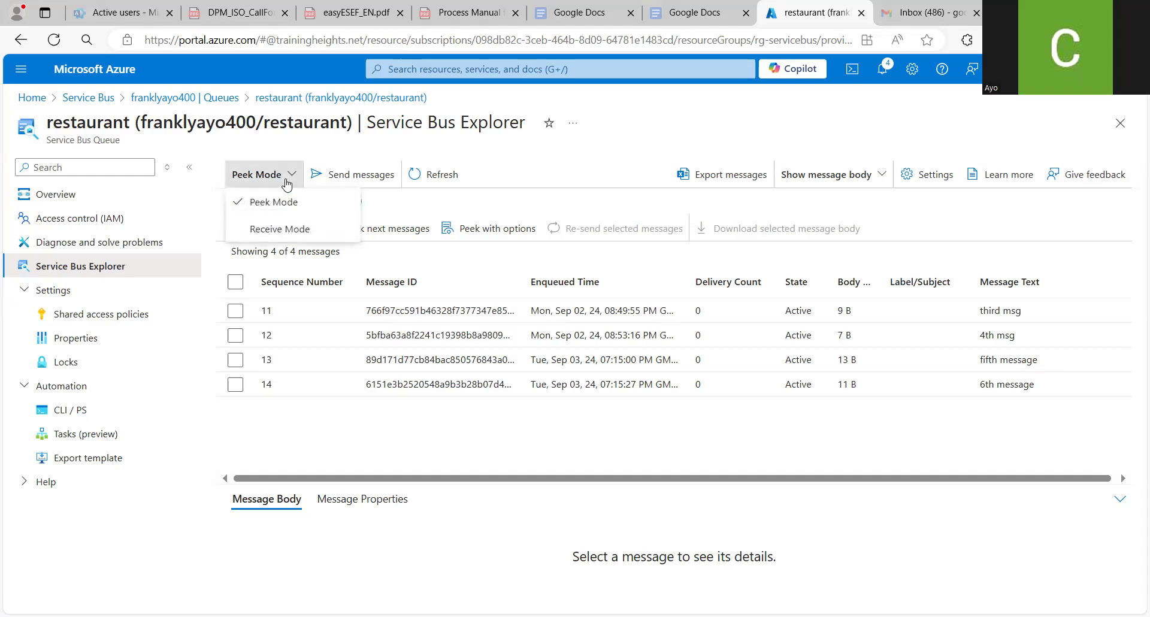
click(267, 232)
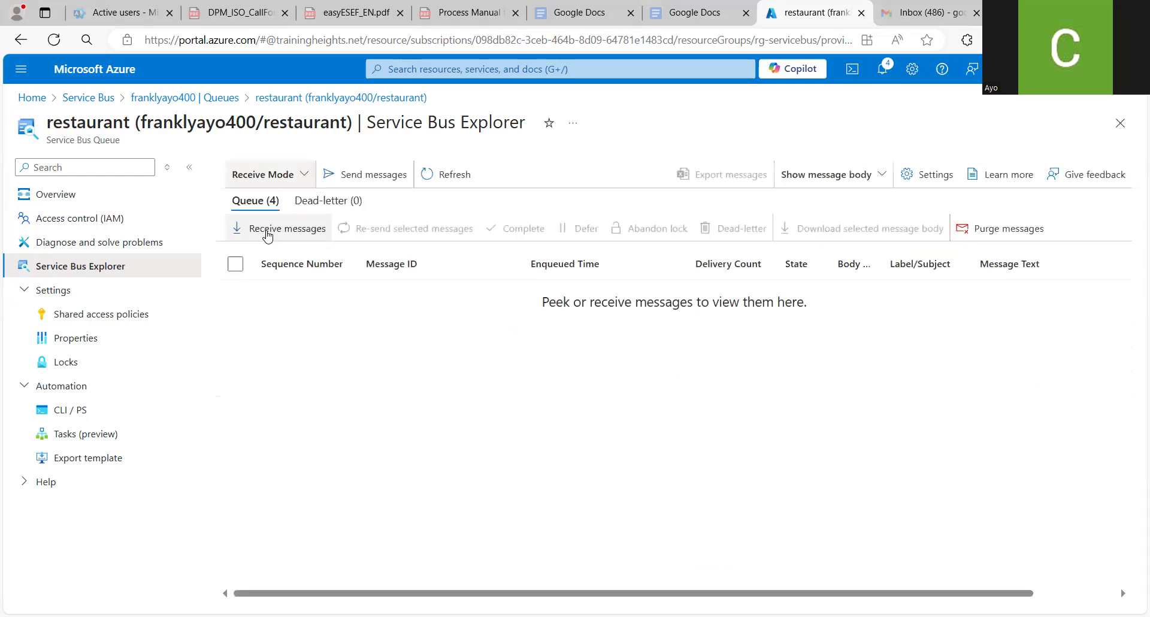
click(280, 234)
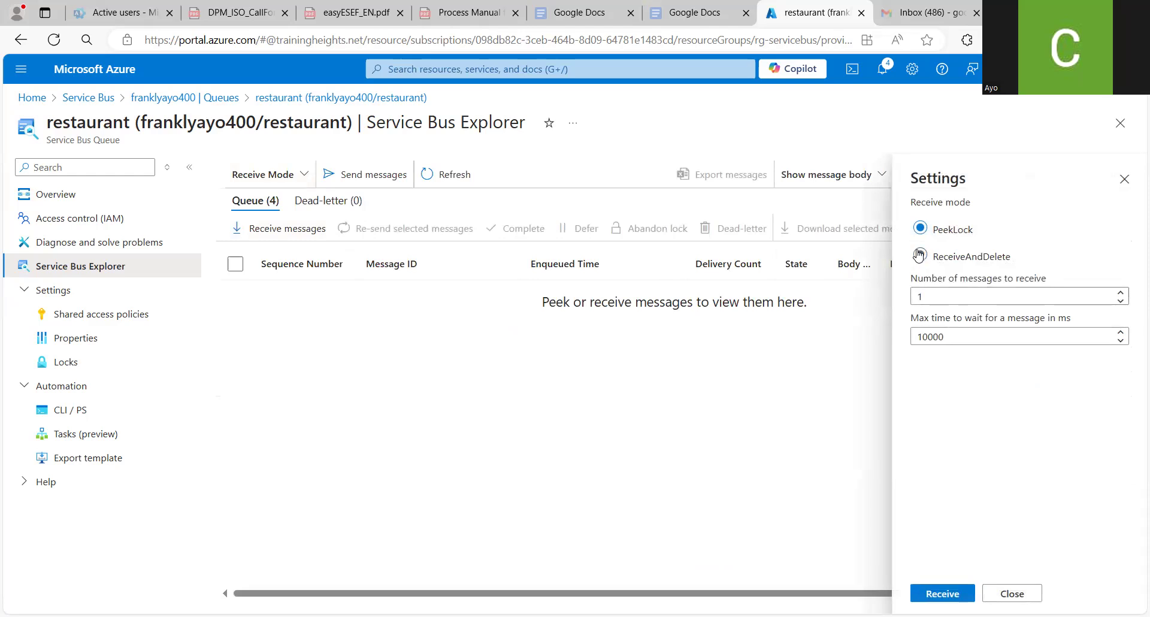
click(919, 255)
click(921, 228)
key(Return)
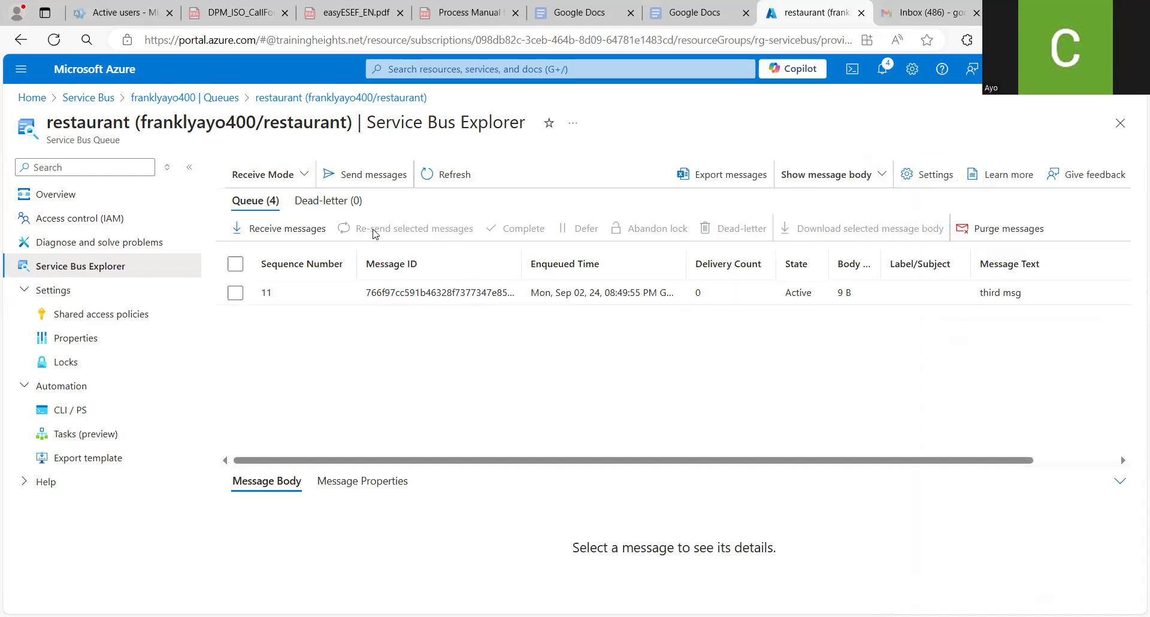
Step: Reset the received list by reselecting Receive Mode and receive two more messages, one at a time, using PeekLock
click(304, 175)
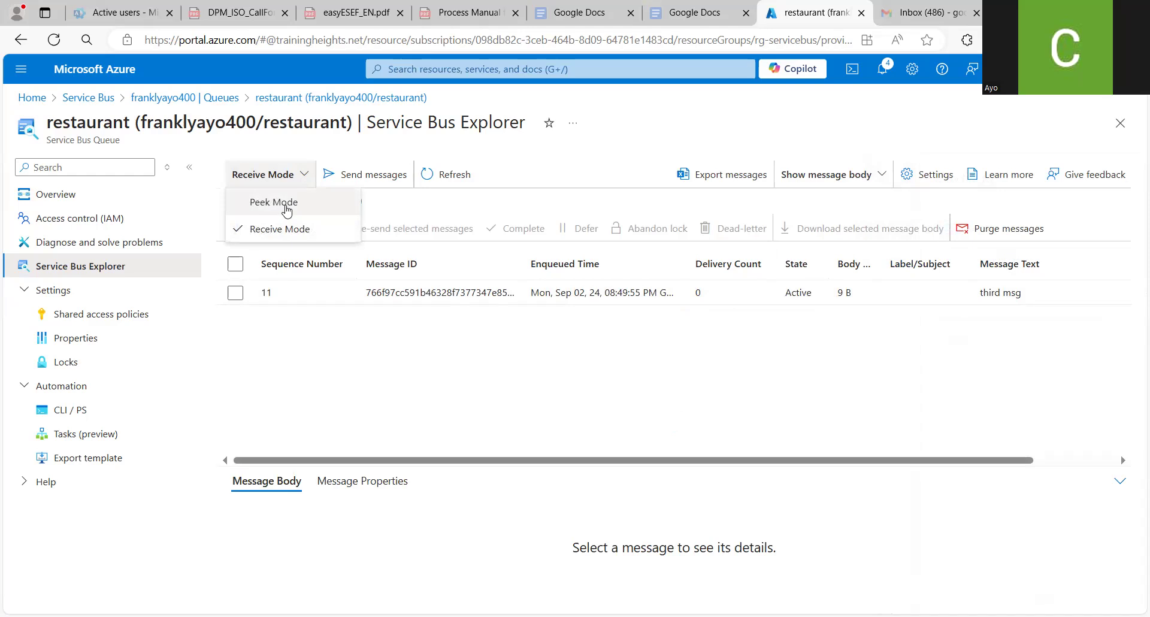
click(286, 229)
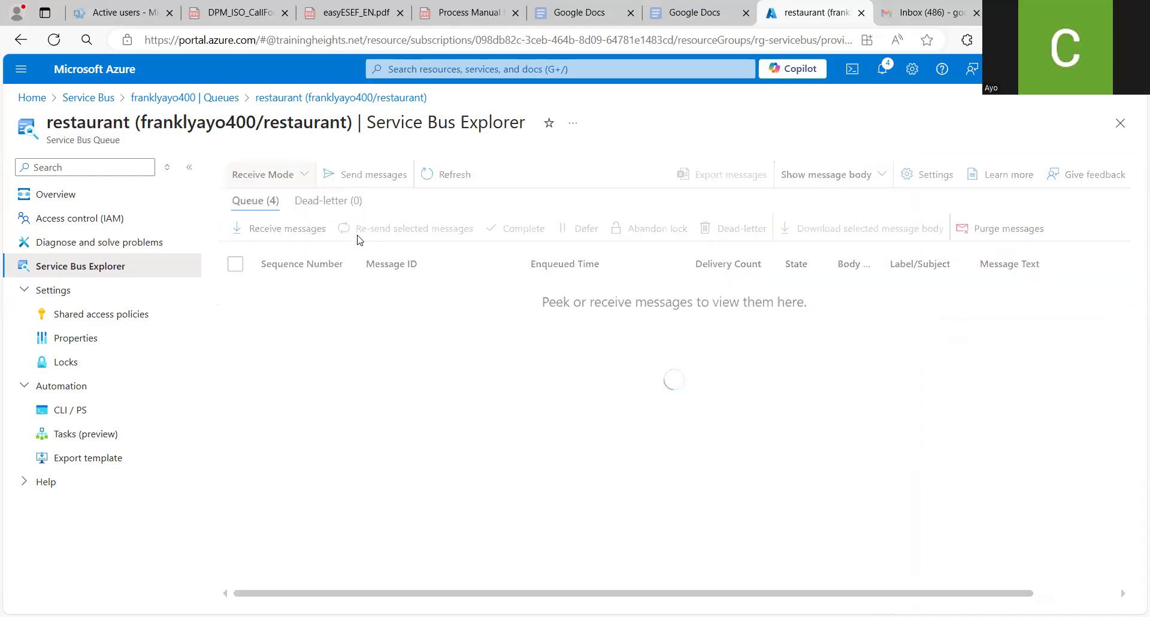
click(308, 232)
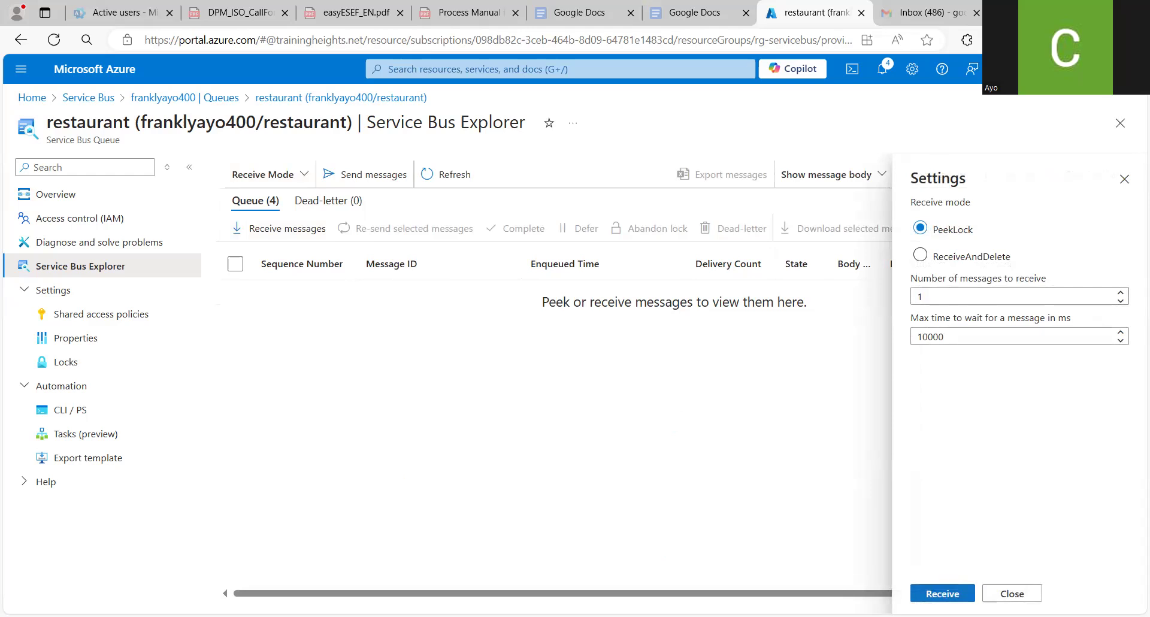
click(942, 593)
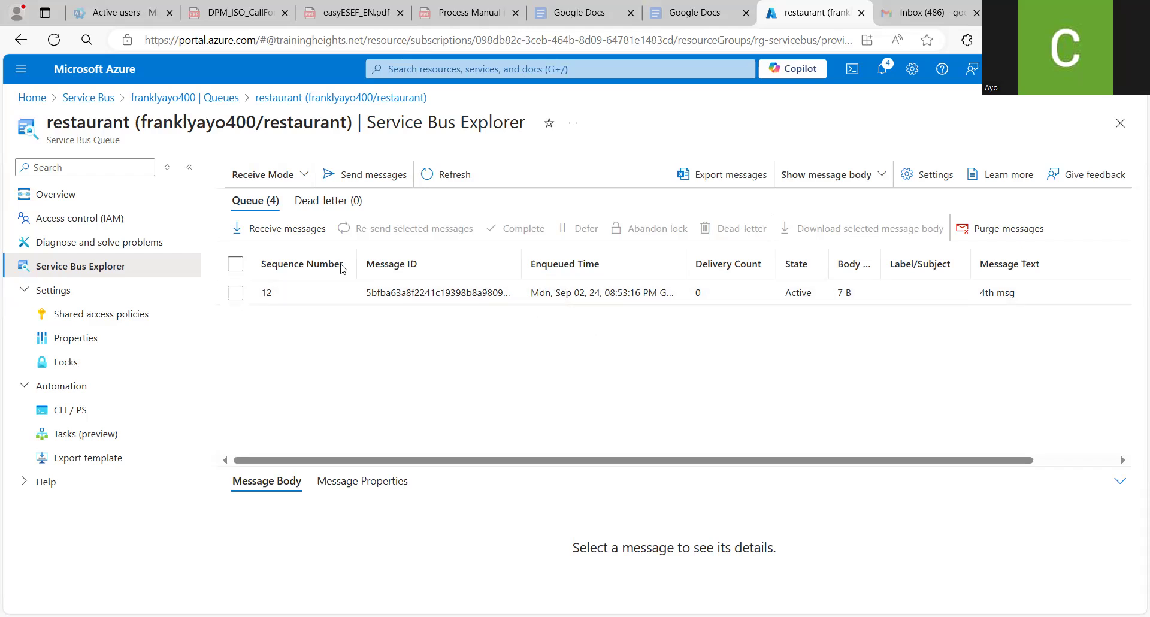
click(284, 230)
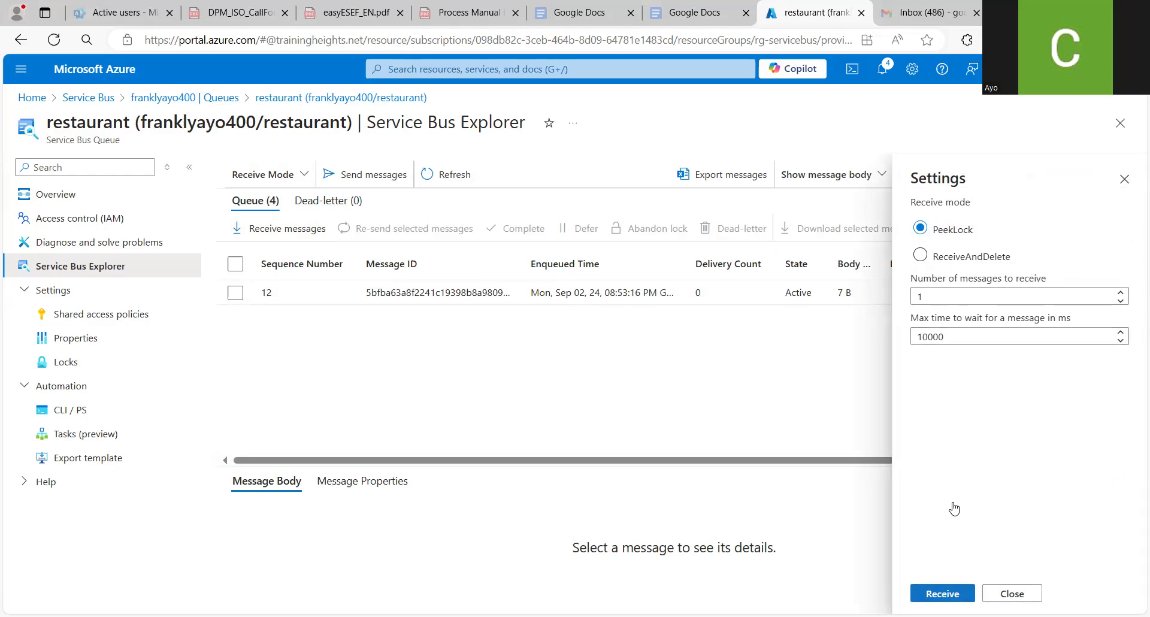
key(Return)
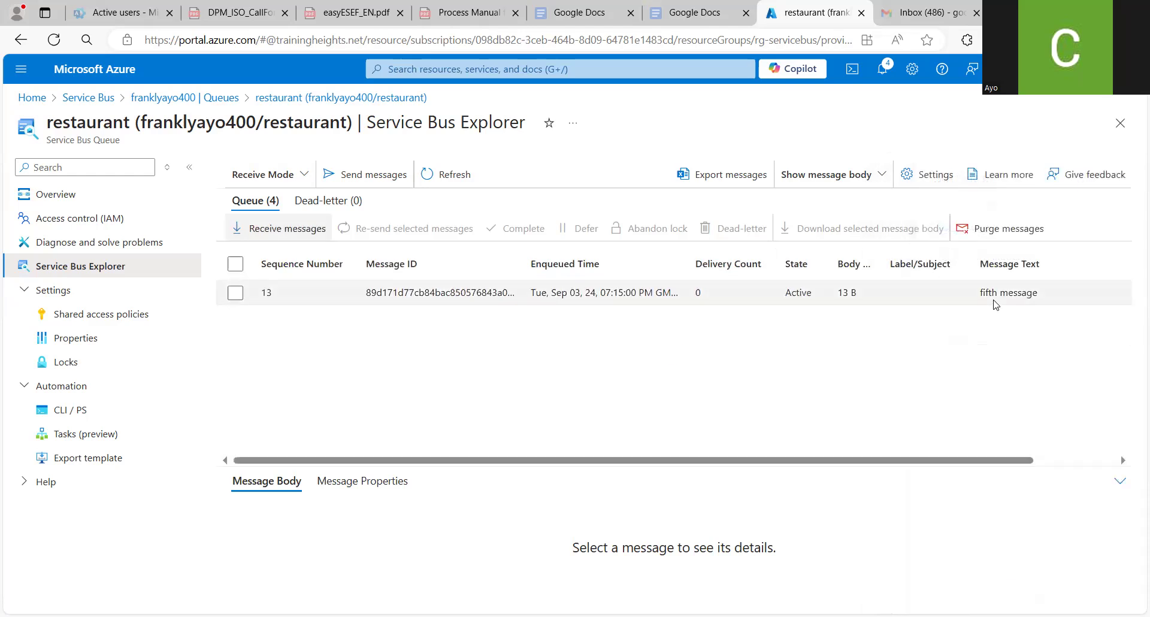
Step: Clear the list by choosing Receive Mode again and receive another single message with PeekLock
click(304, 175)
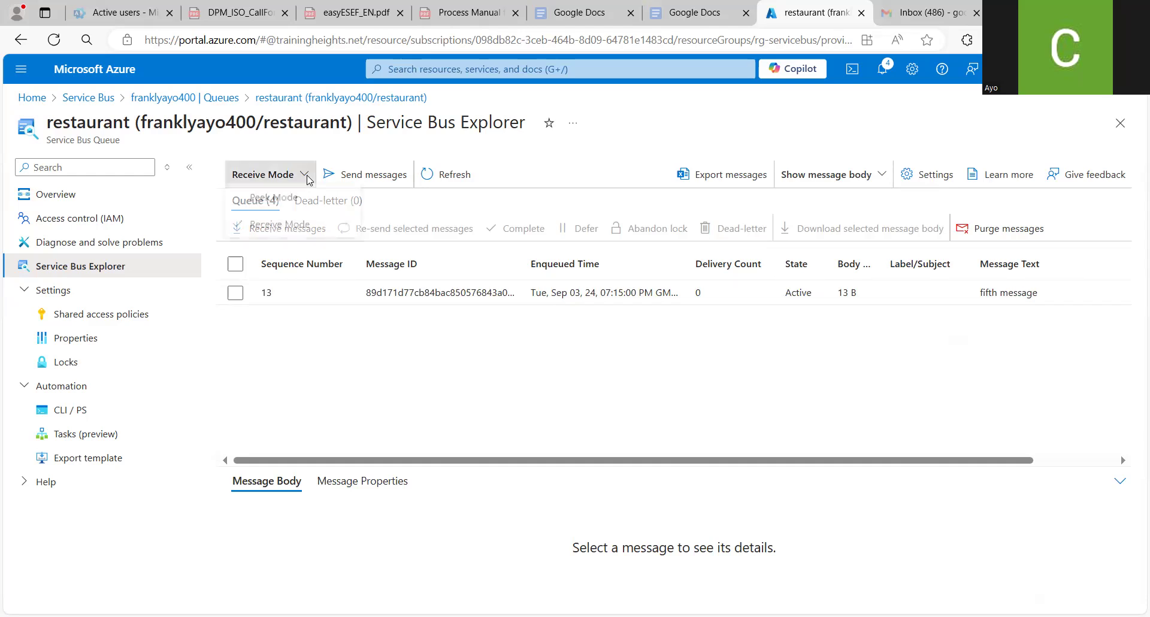
click(294, 232)
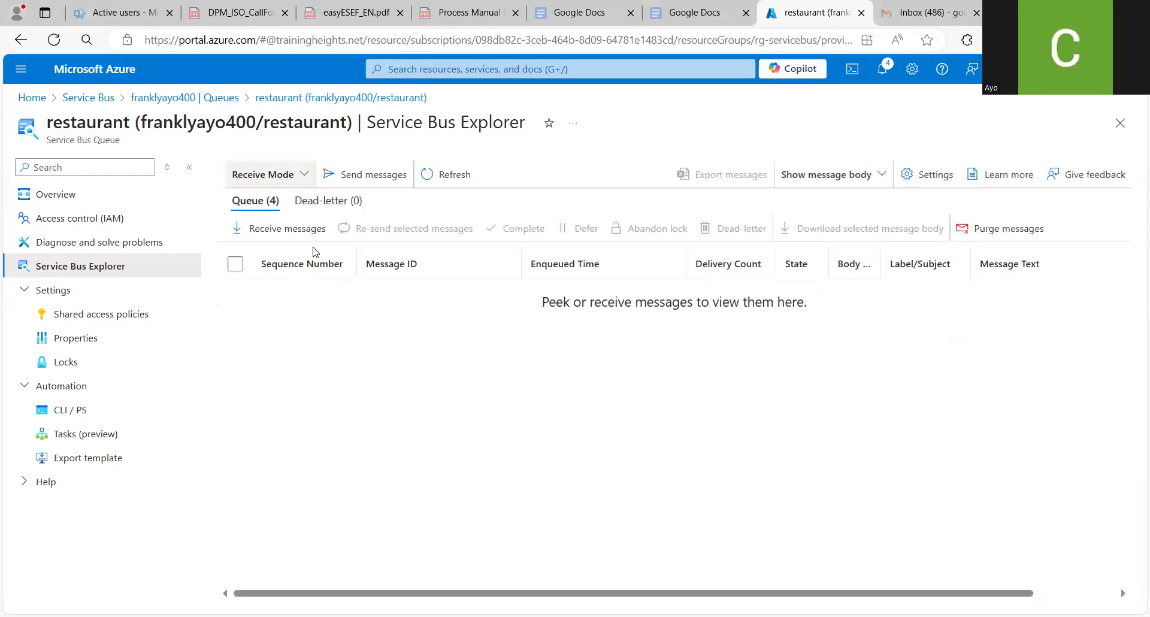
click(300, 233)
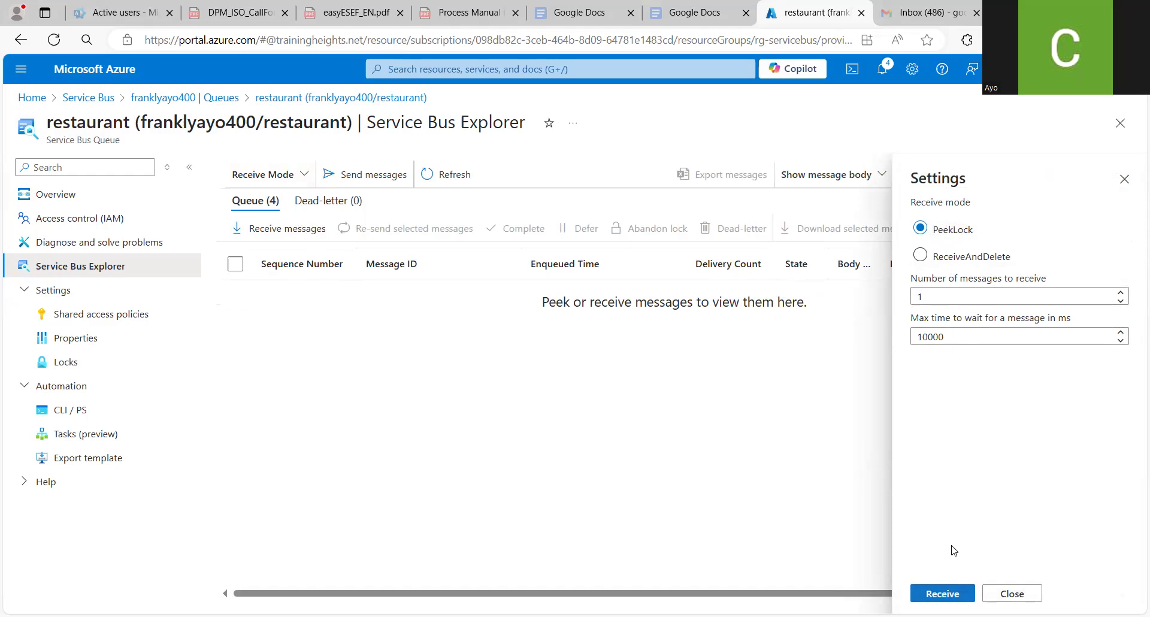
click(942, 592)
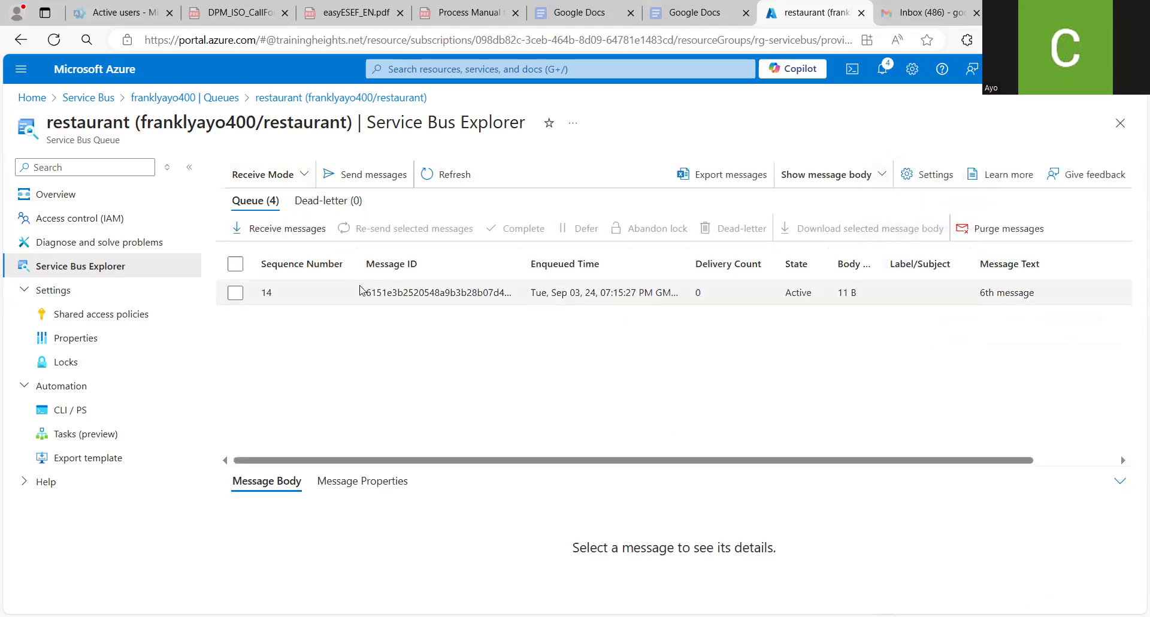
Step: Clear the received message, switch the explorer back to Peek Mode and peek the next messages
click(304, 178)
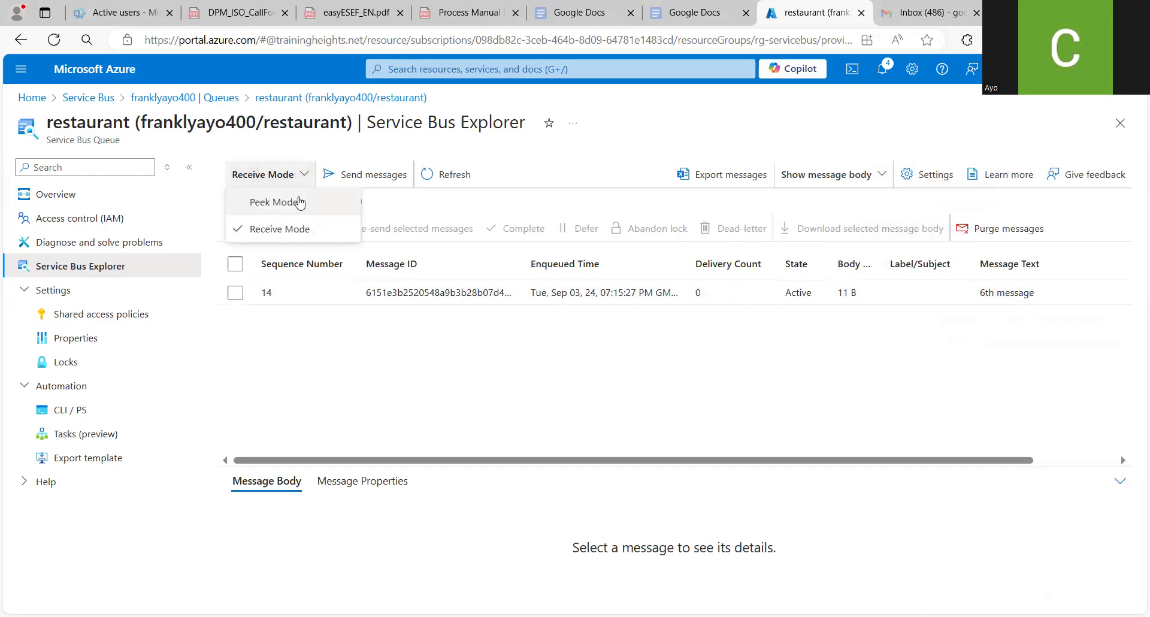
click(295, 229)
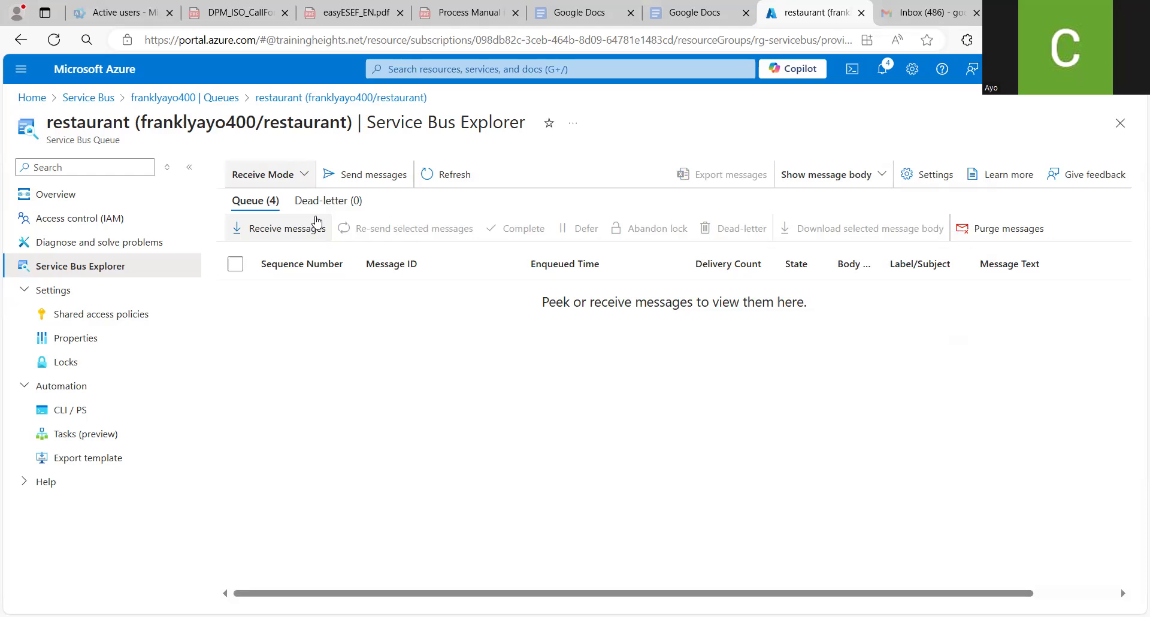
click(306, 176)
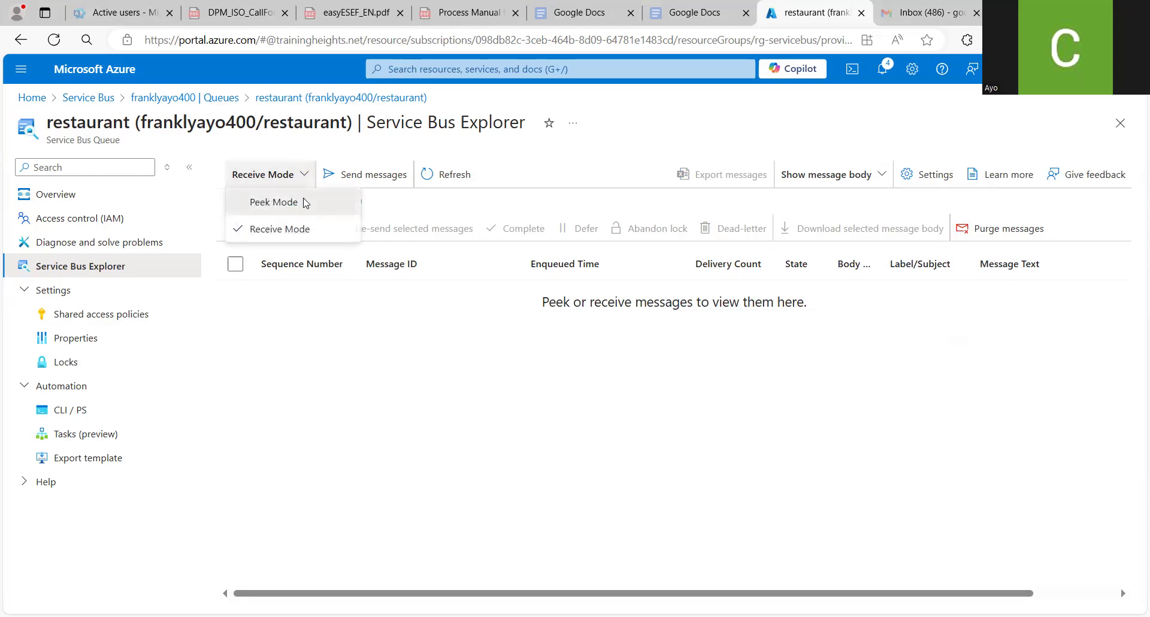
click(305, 203)
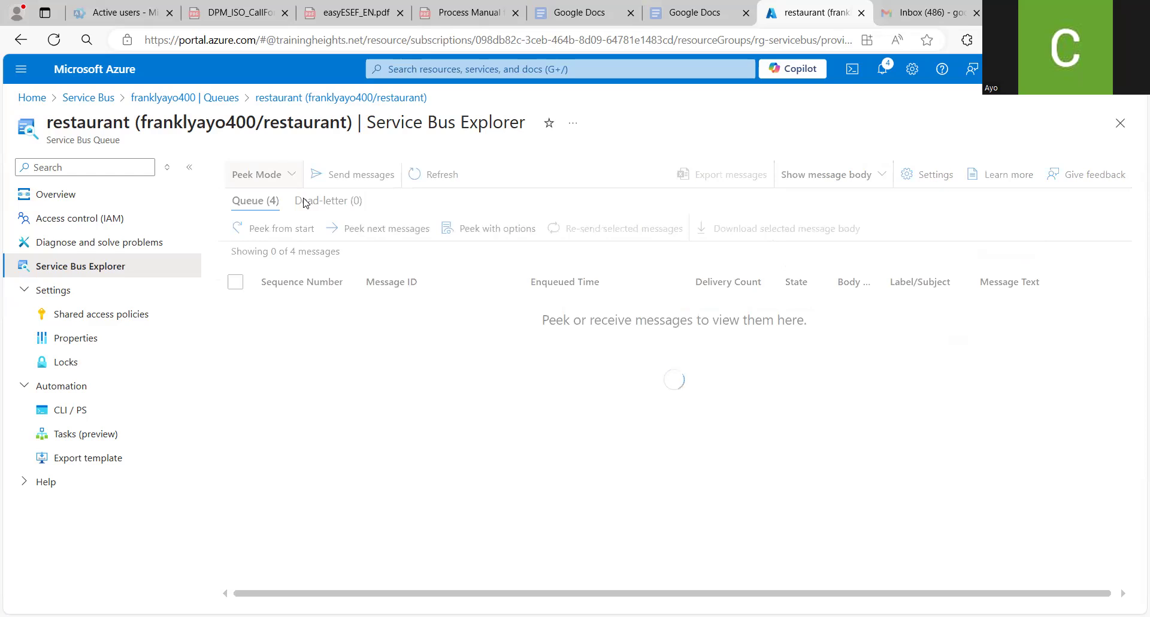
click(379, 231)
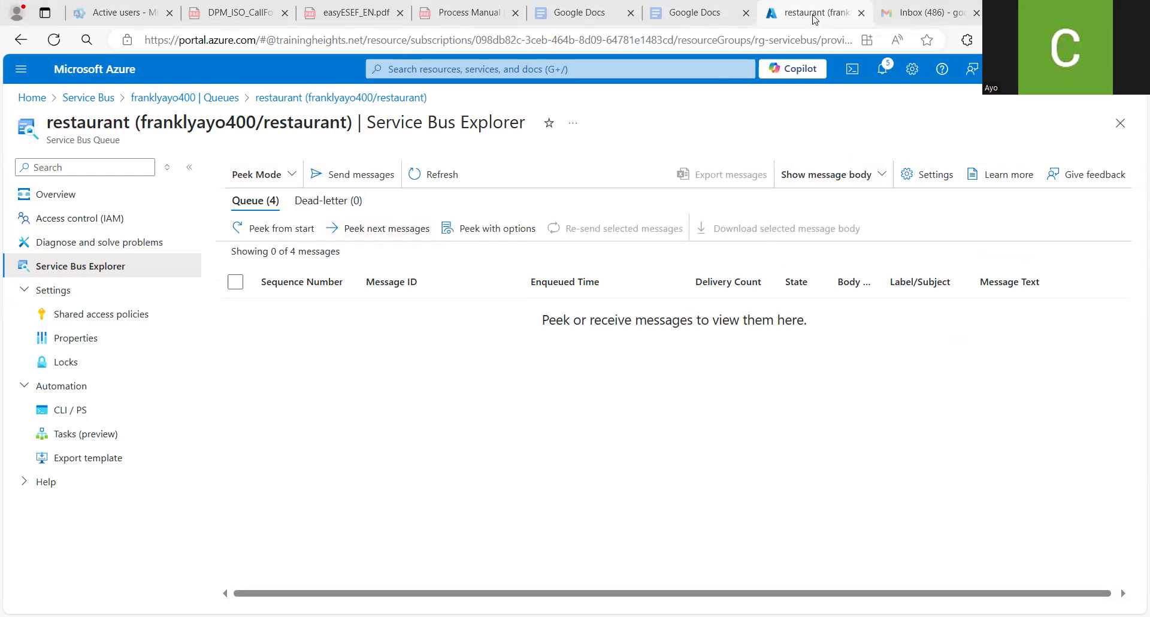
Step: Search the web in a new browser tab for "10000ms to seconds" to convert the maximum wait time
key(ctrl+t)
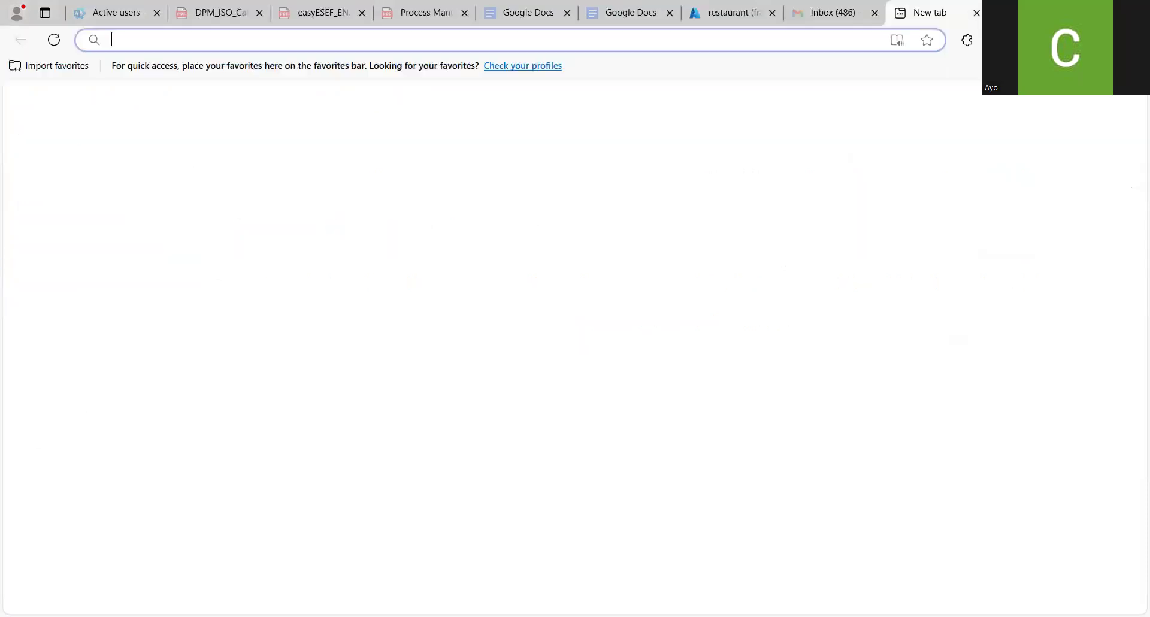
text(10000)
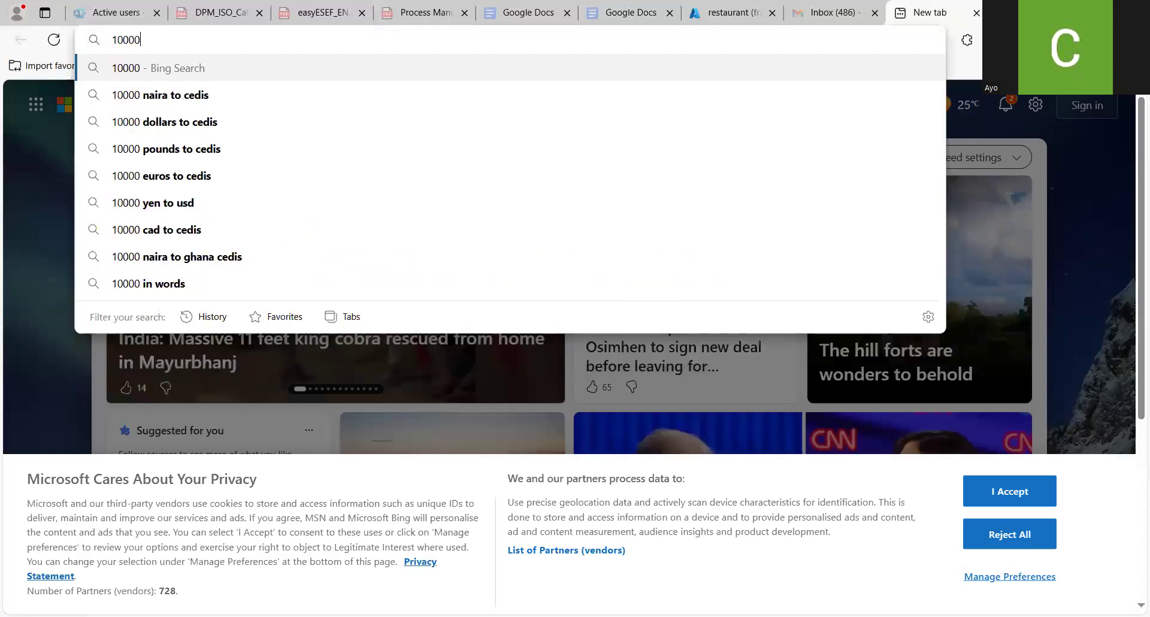
text(ms to)
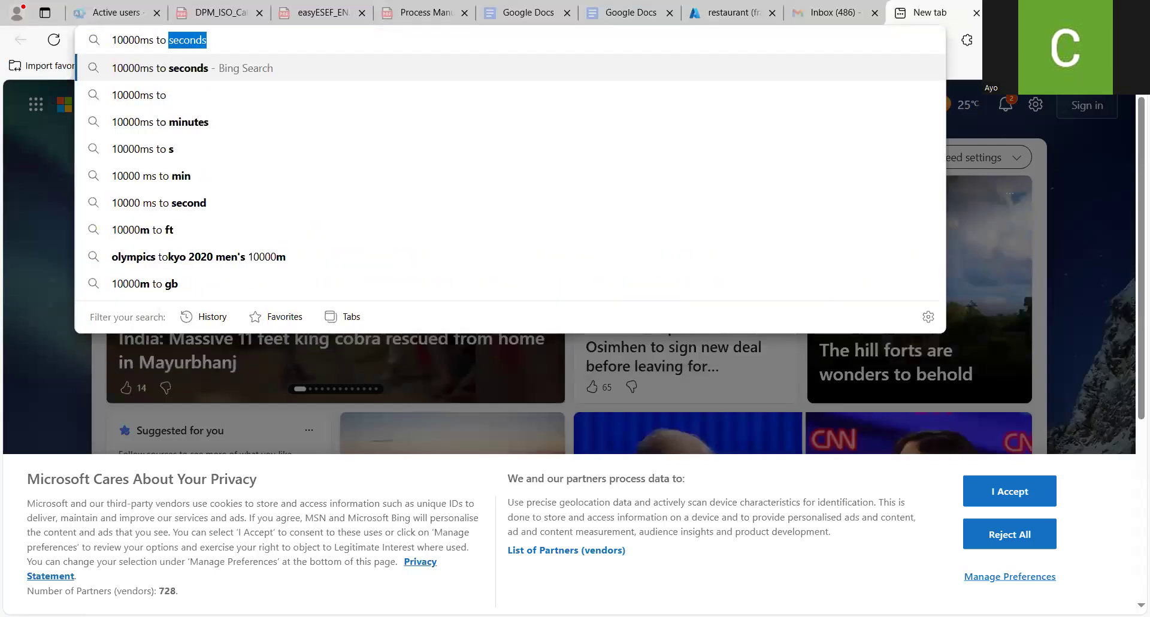
text(seconds)
key(Return)
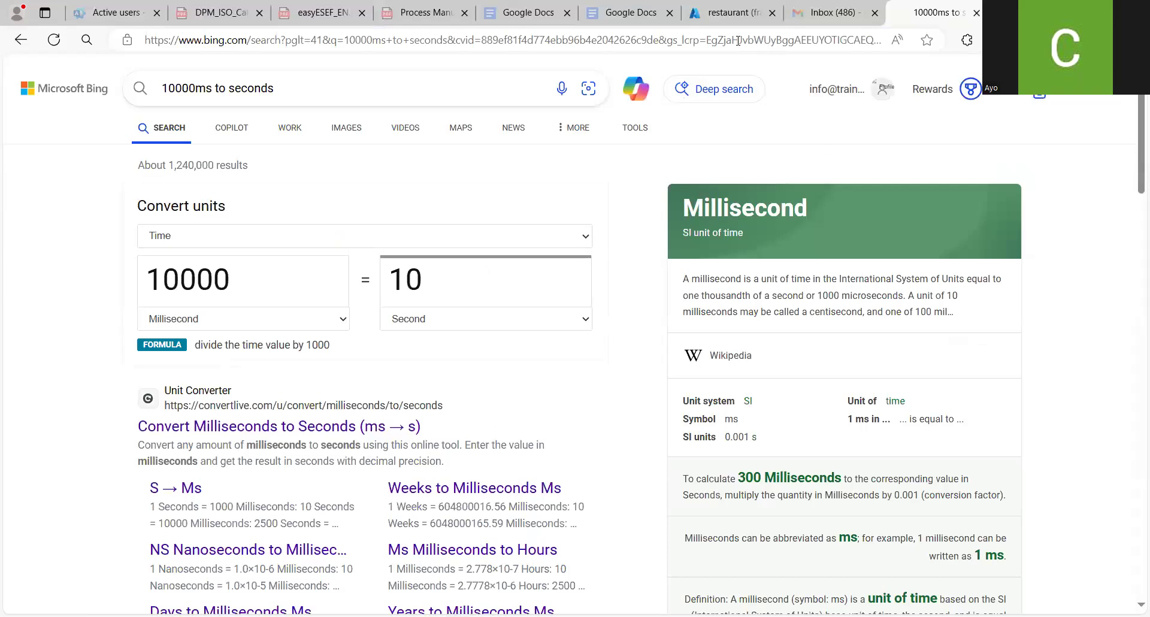
mouse_move(726, 14)
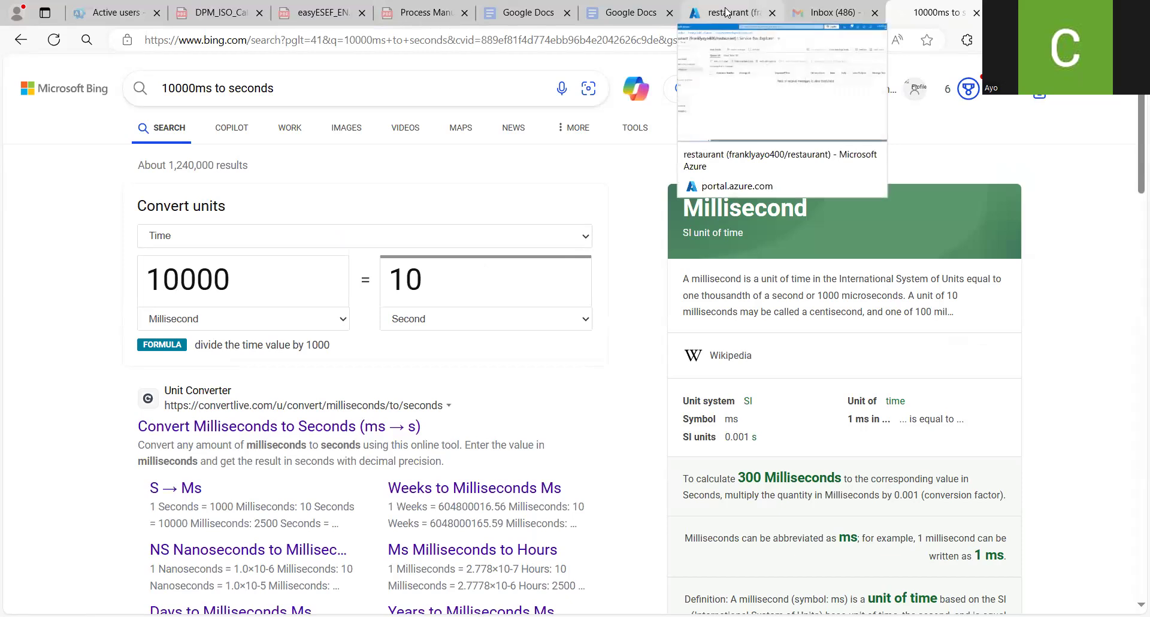
Step: Switch back to the Azure portal and peek the restaurant queue's messages from the start, and the next ones after refreshing the list
click(725, 14)
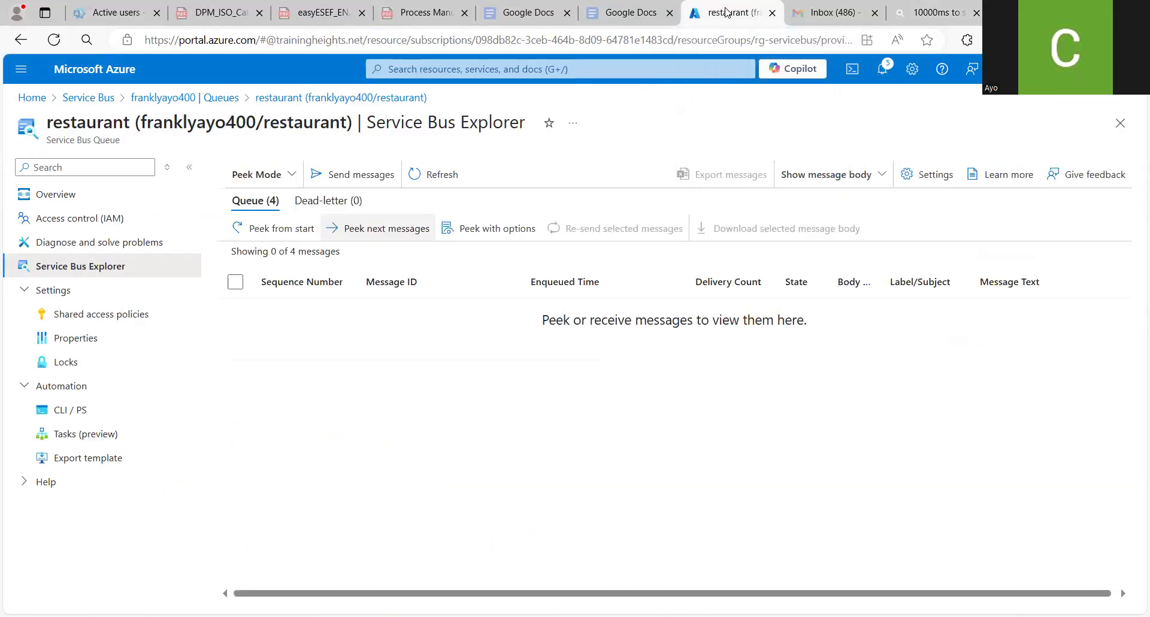
click(382, 230)
click(267, 232)
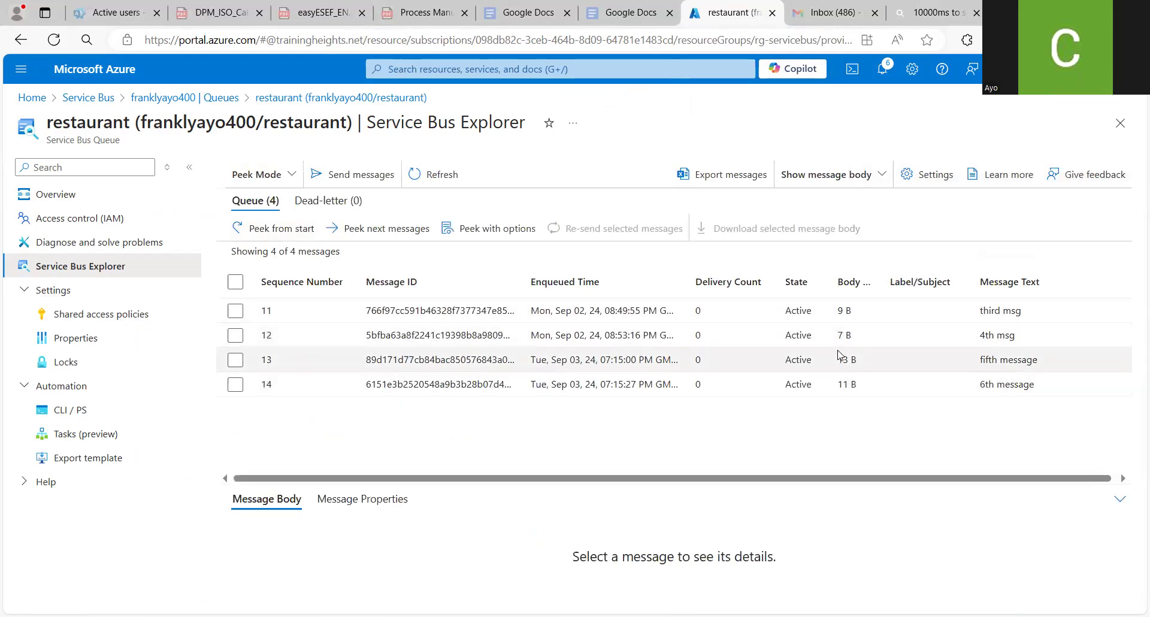
click(438, 175)
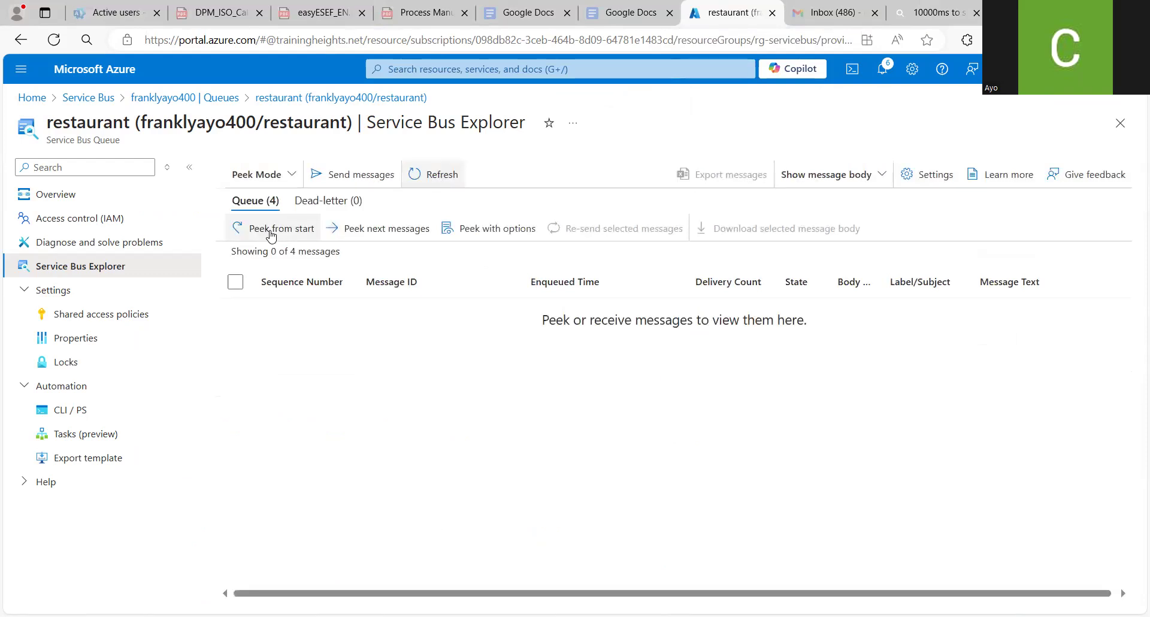
click(376, 234)
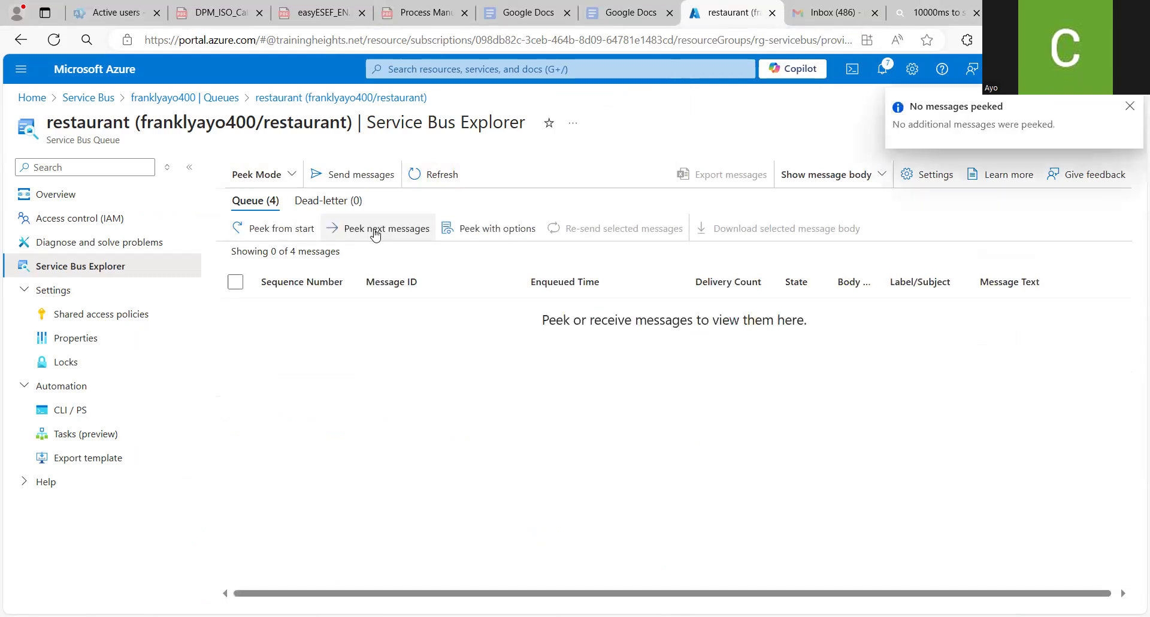
Step: Send a text/plain message reading "7th message" to the restaurant queue and peek the next messages
click(342, 177)
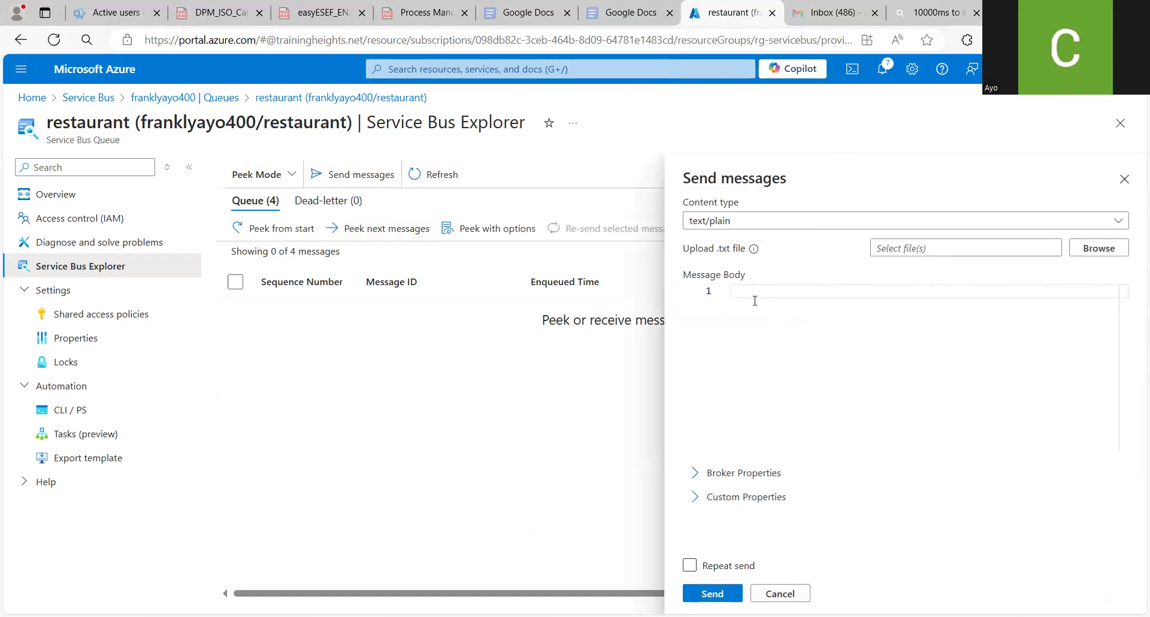
text(7th message)
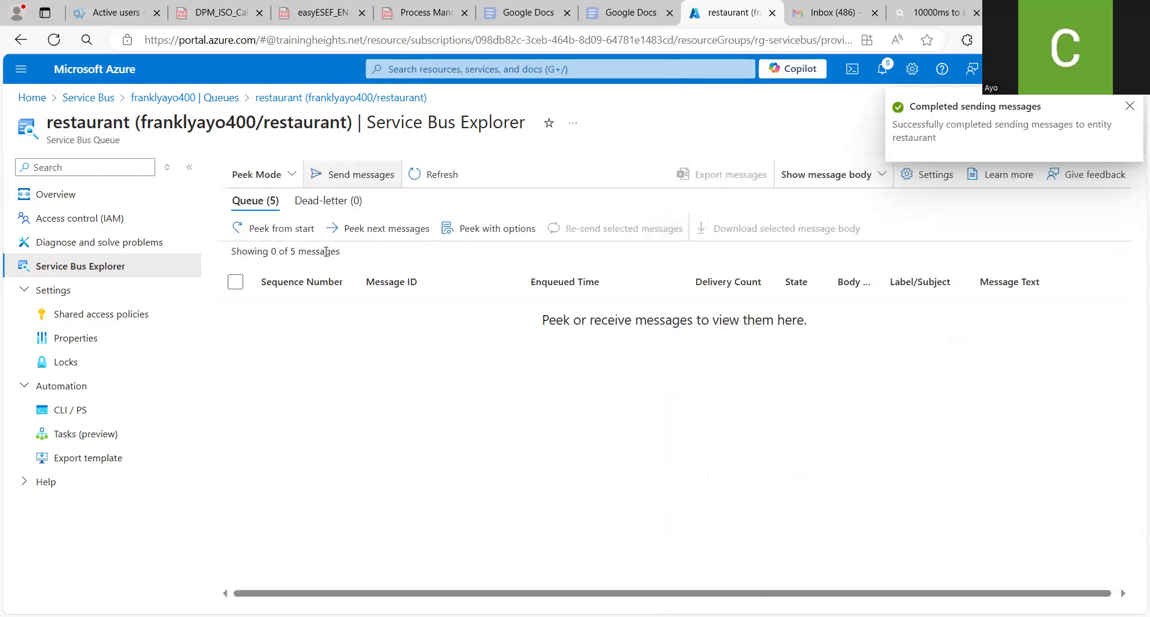
click(361, 234)
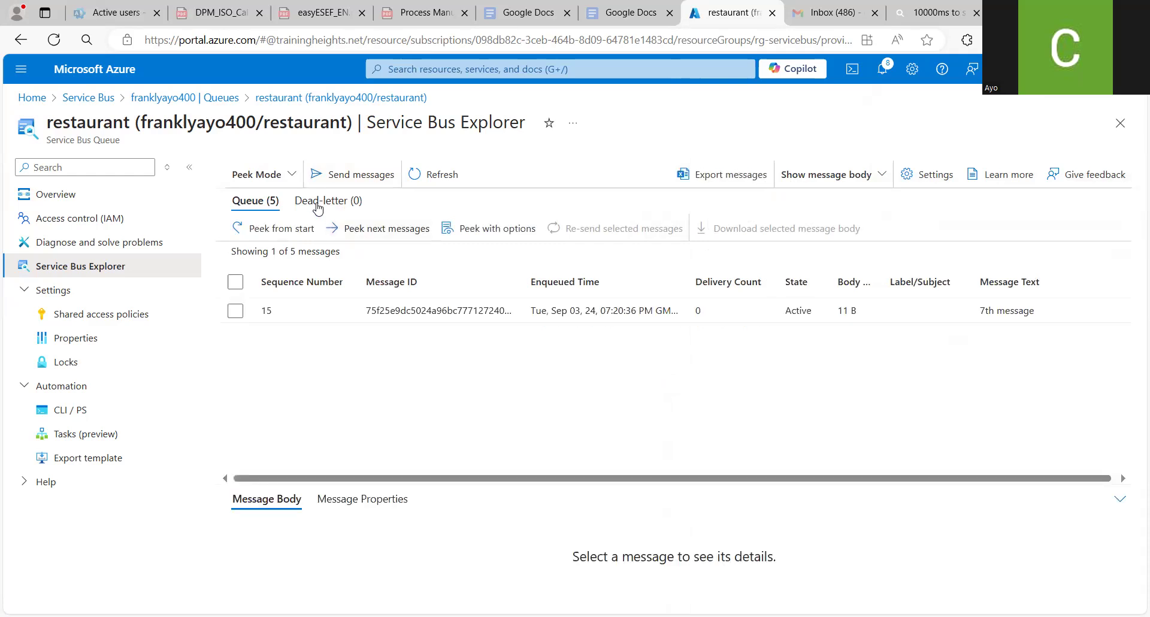
Step: Switch the explorer to Receive Mode and receive 1 message using PeekLock with a maximum wait of 10000 ms
click(295, 177)
click(289, 228)
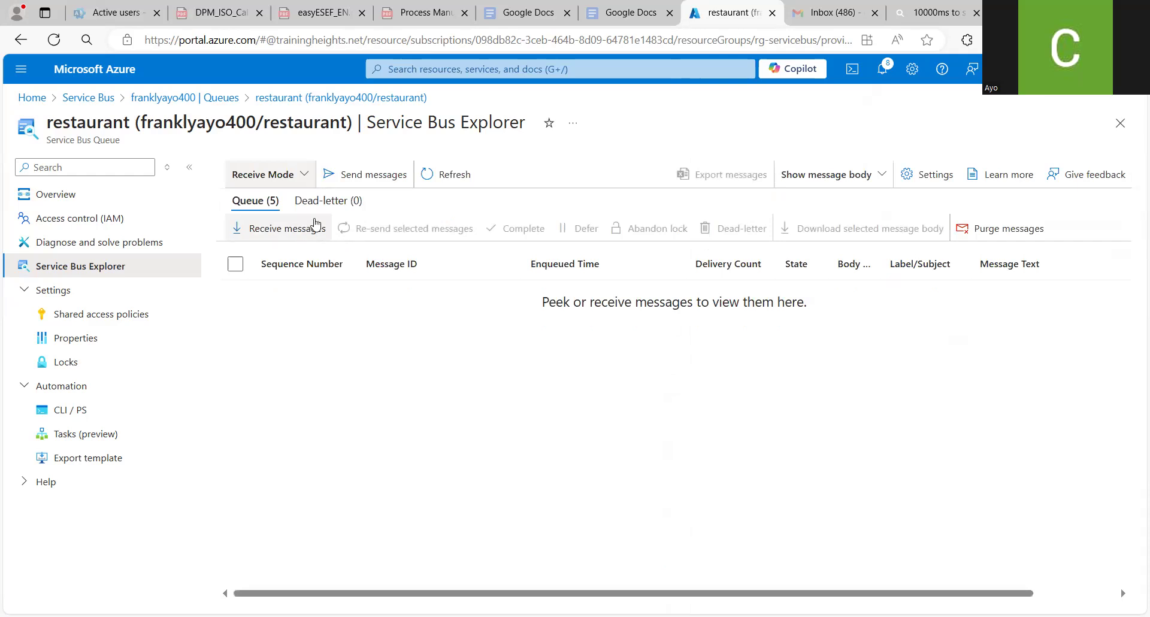
click(300, 233)
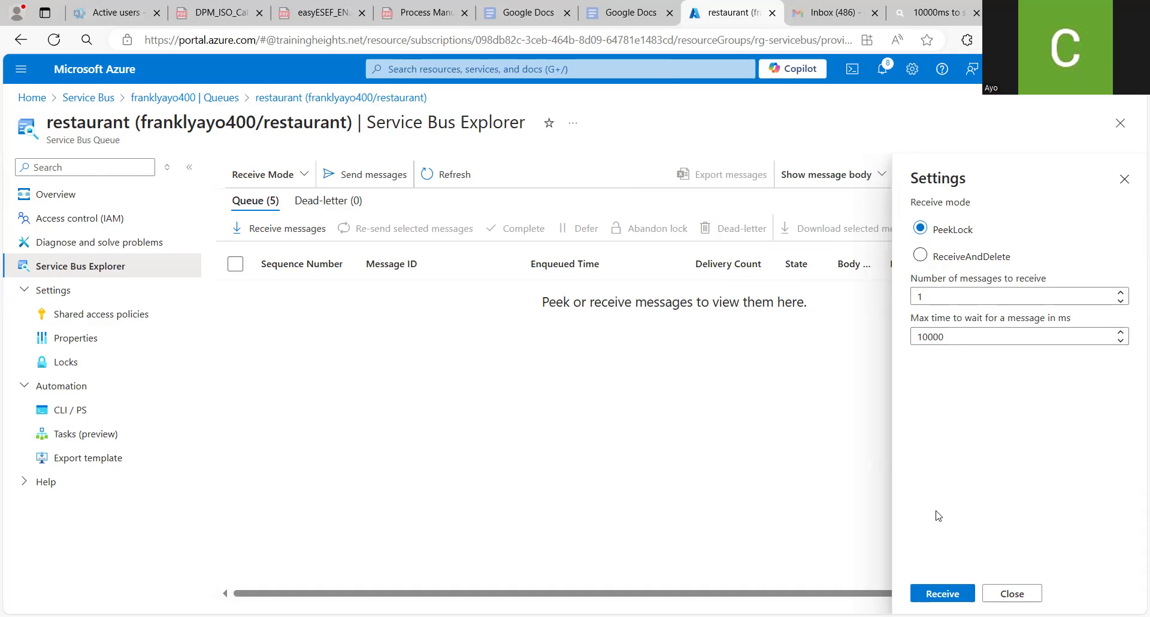
key(Return)
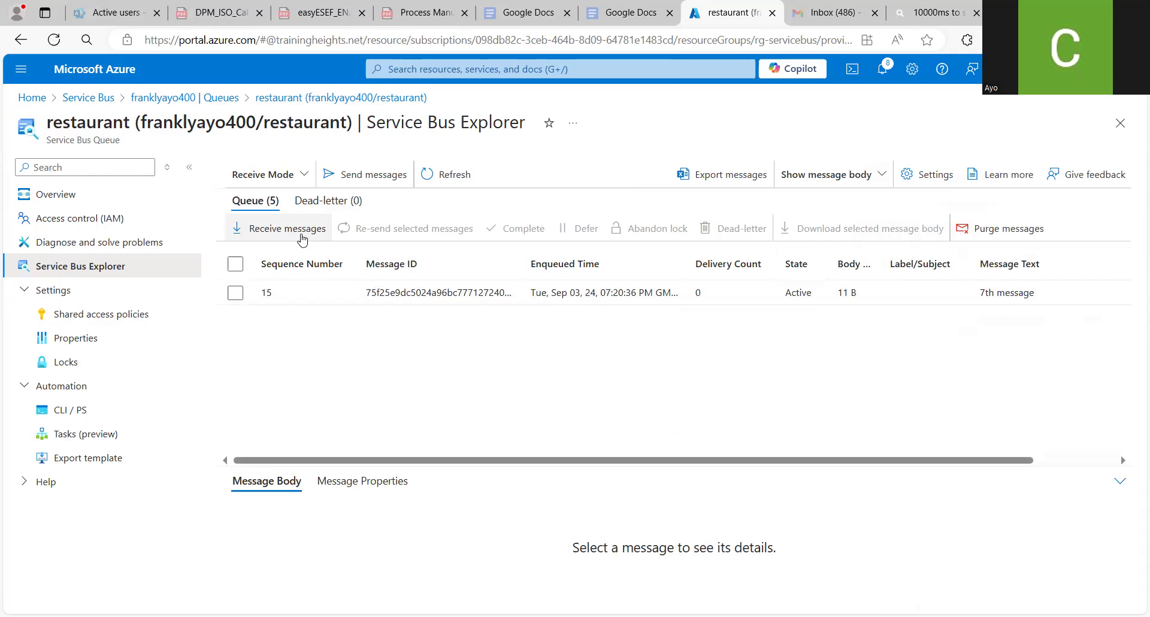
Step: Reset the received list by reselecting Receive Mode and try to receive another message with PeekLock
click(299, 174)
click(299, 175)
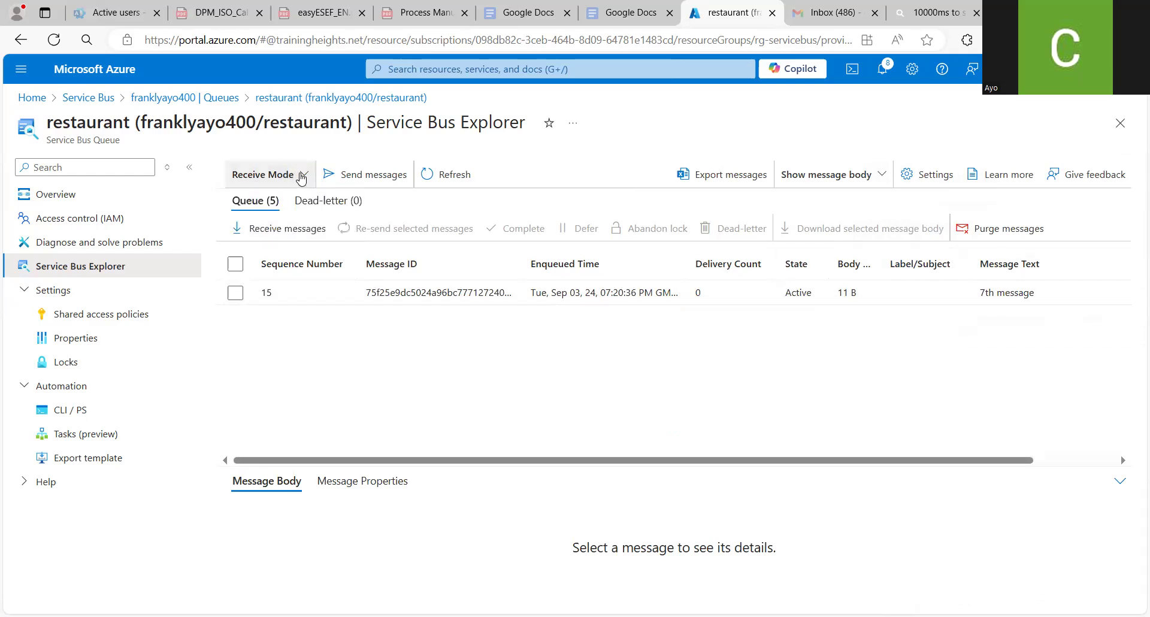
click(283, 232)
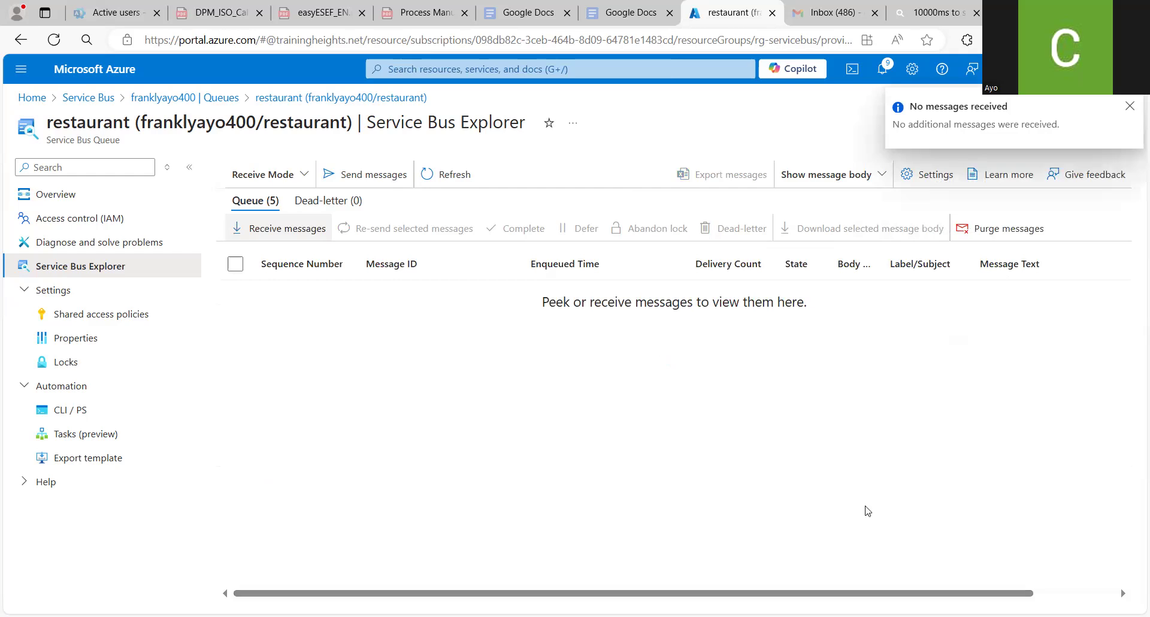
click(302, 175)
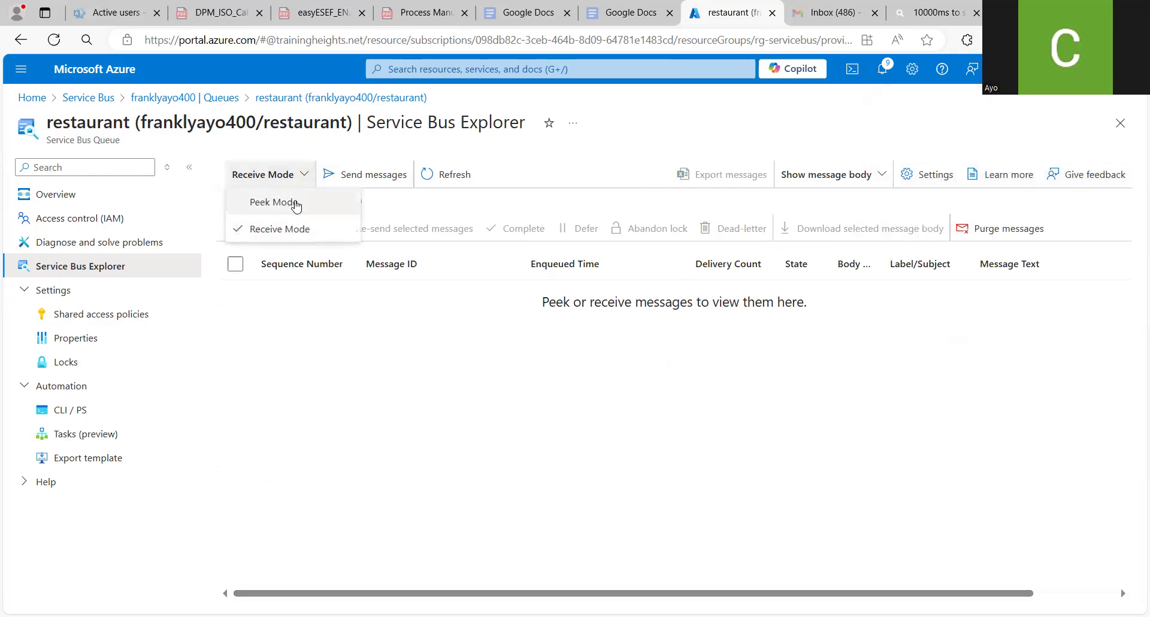
click(291, 229)
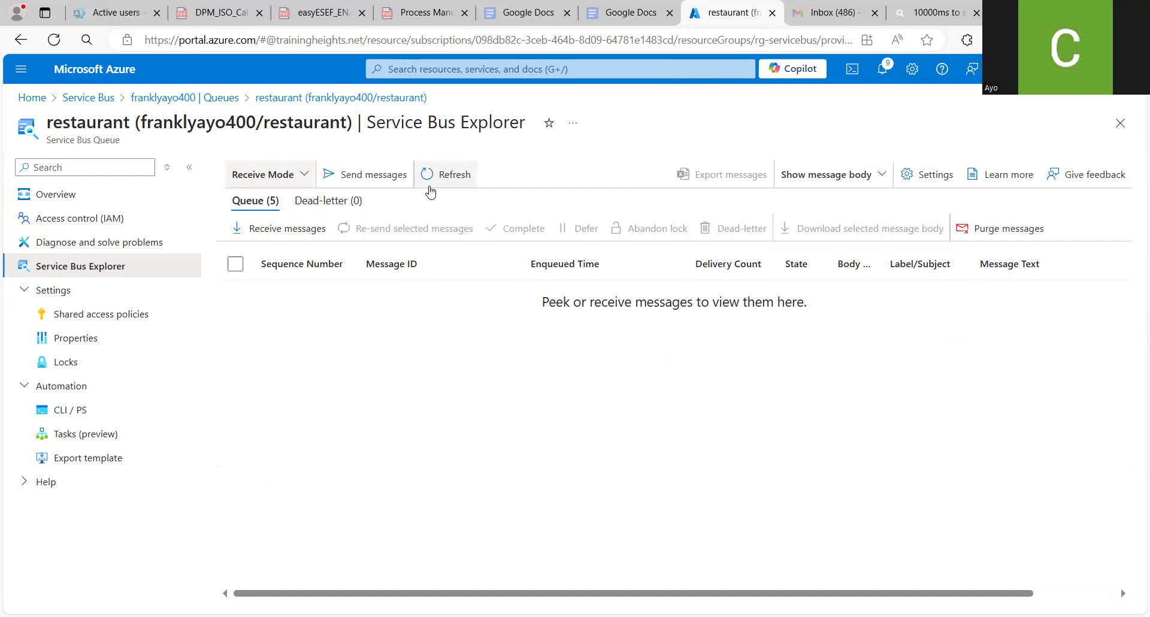
Step: Review the message lock duration in the queue's overview, and peek the messages from the start in Service Bus Explorer
click(98, 203)
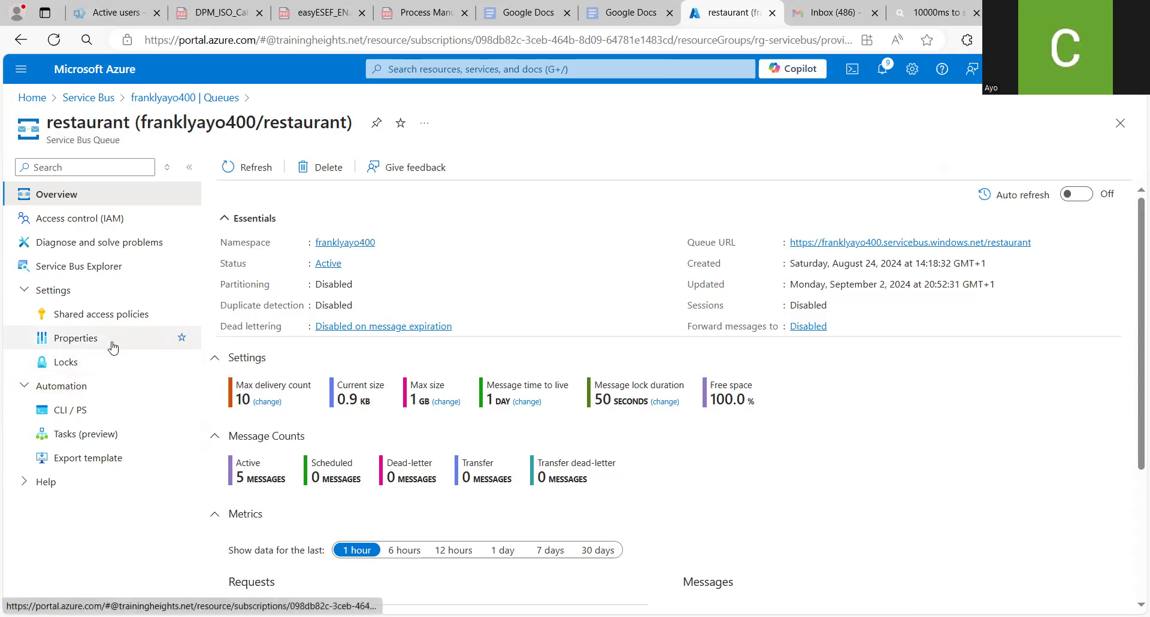
click(123, 272)
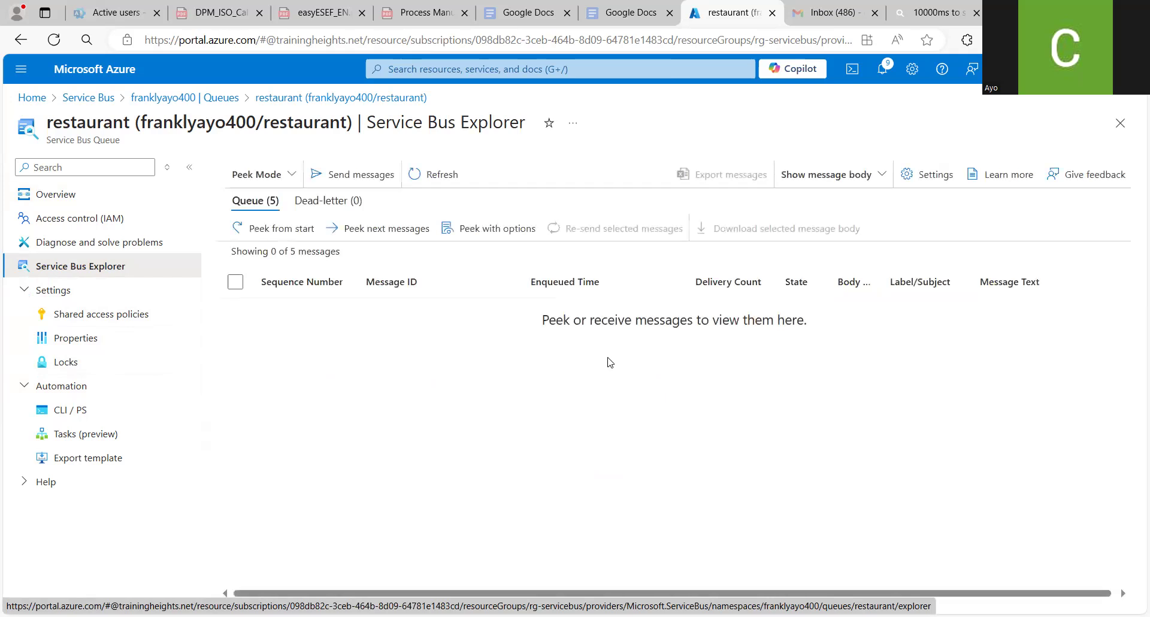
click(304, 238)
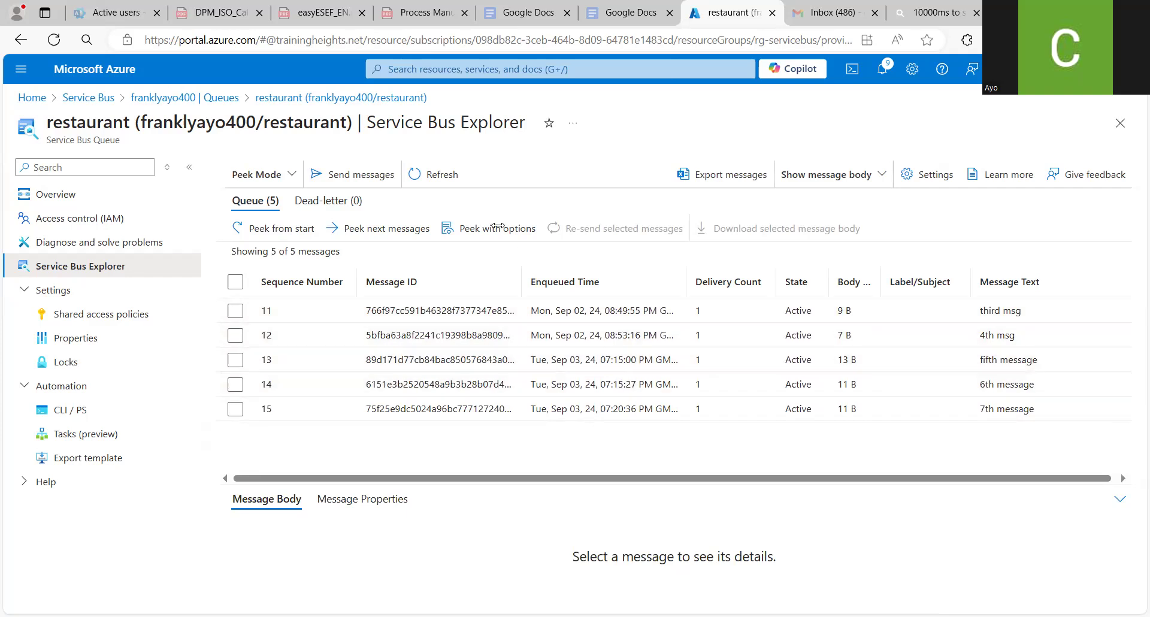
Step: Put the explorer in Receive Mode again and receive a single message from the queue using PeekLock
click(291, 178)
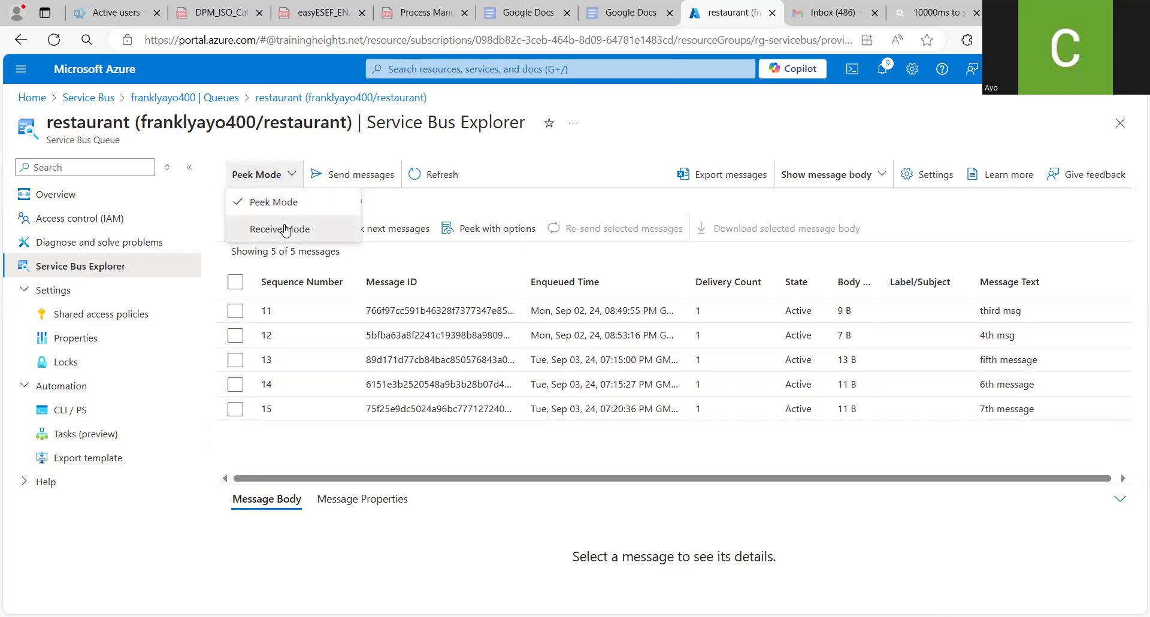
click(285, 229)
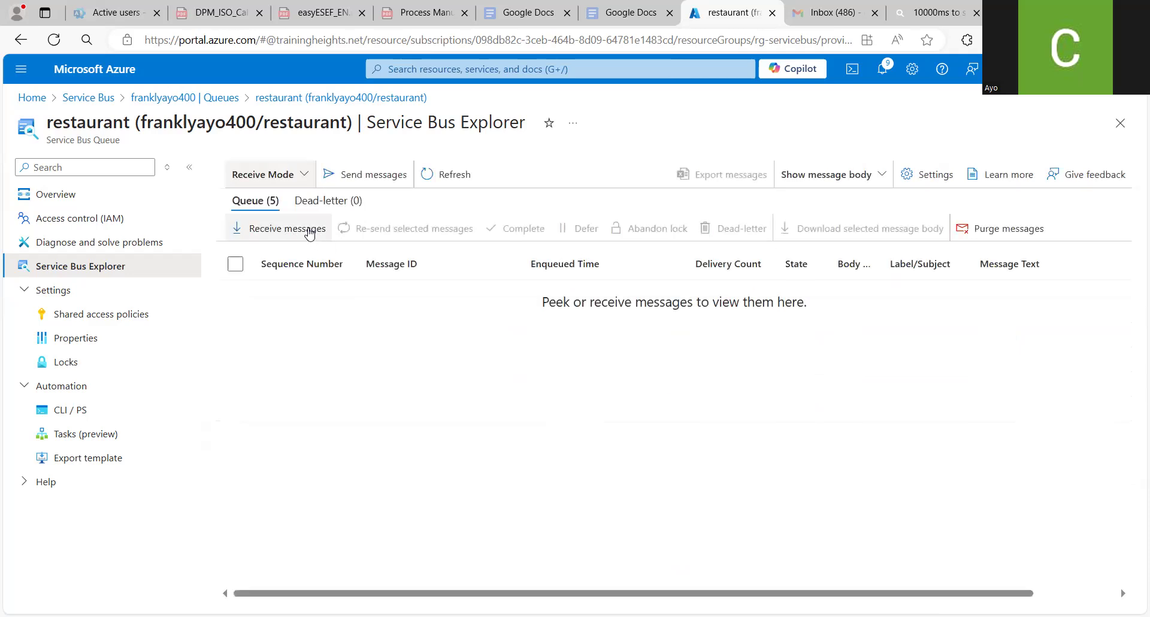
click(309, 230)
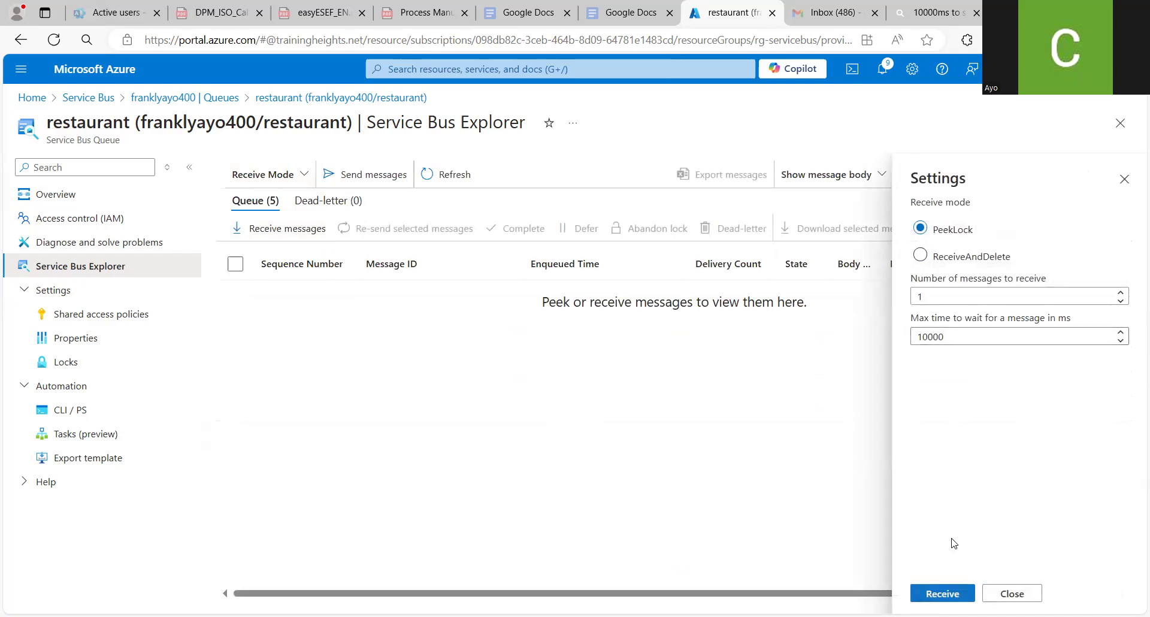
key(Return)
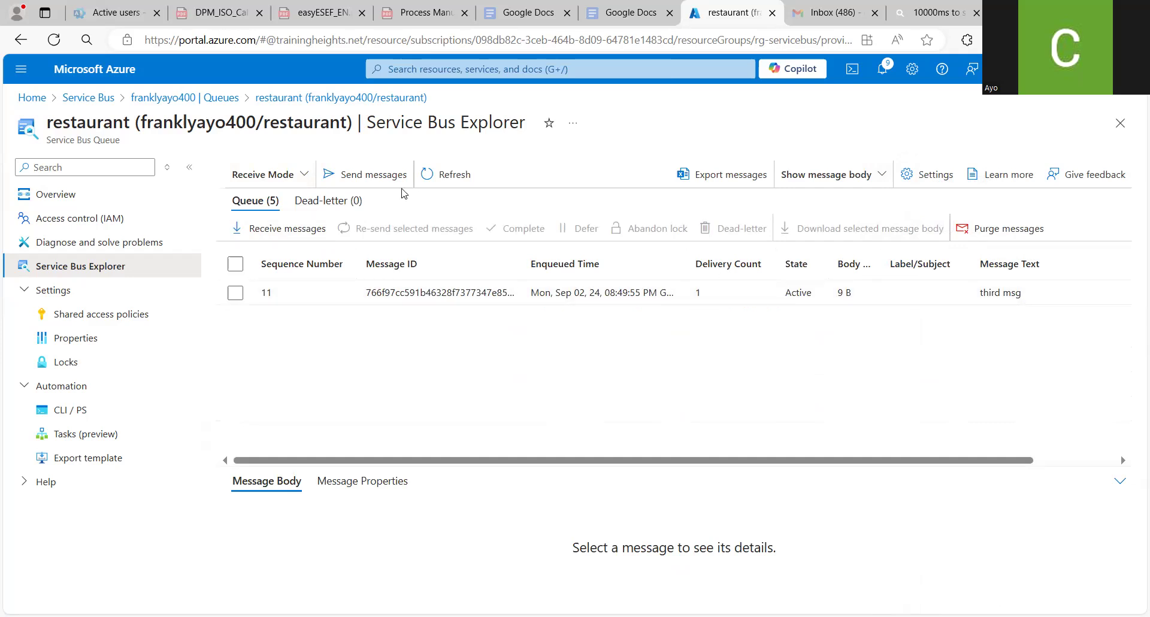
Step: Return the explorer to Peek Mode and peek from the start to check the messages' delivery count
click(303, 175)
click(274, 202)
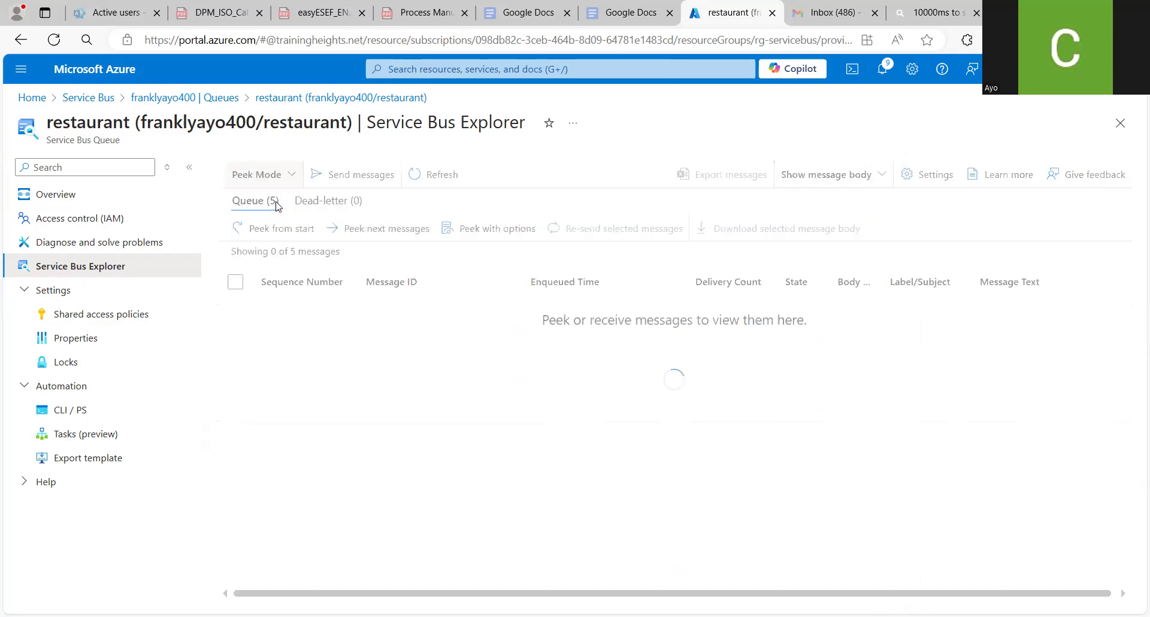
click(290, 234)
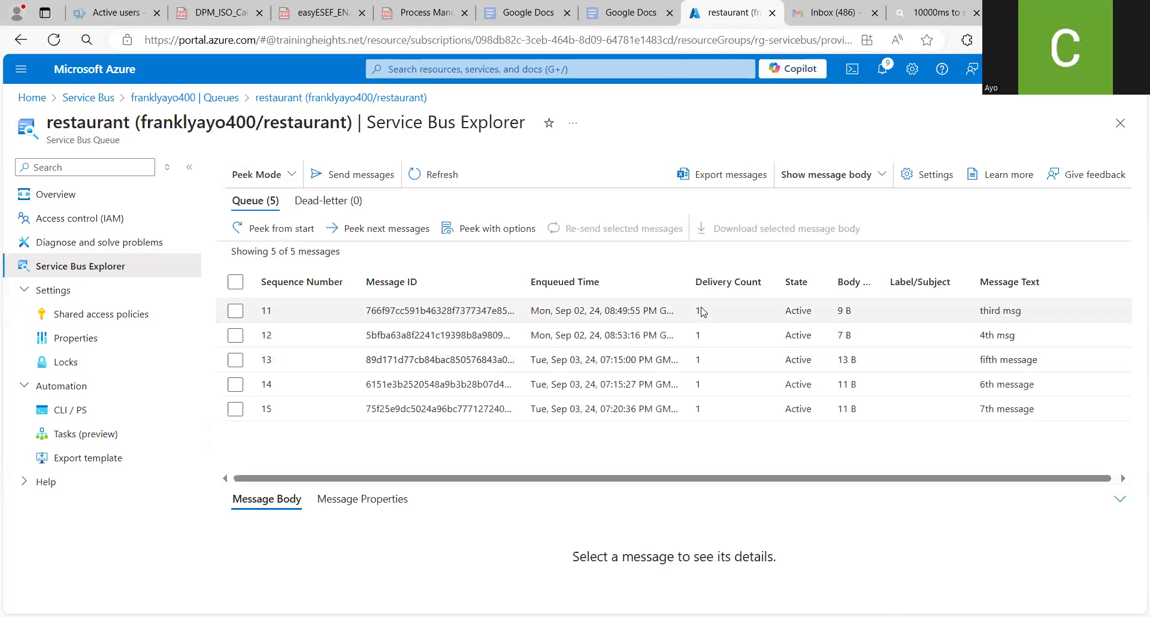
Step: Refresh the queue and peek from the start repeatedly to recheck the first message's delivery count
click(443, 178)
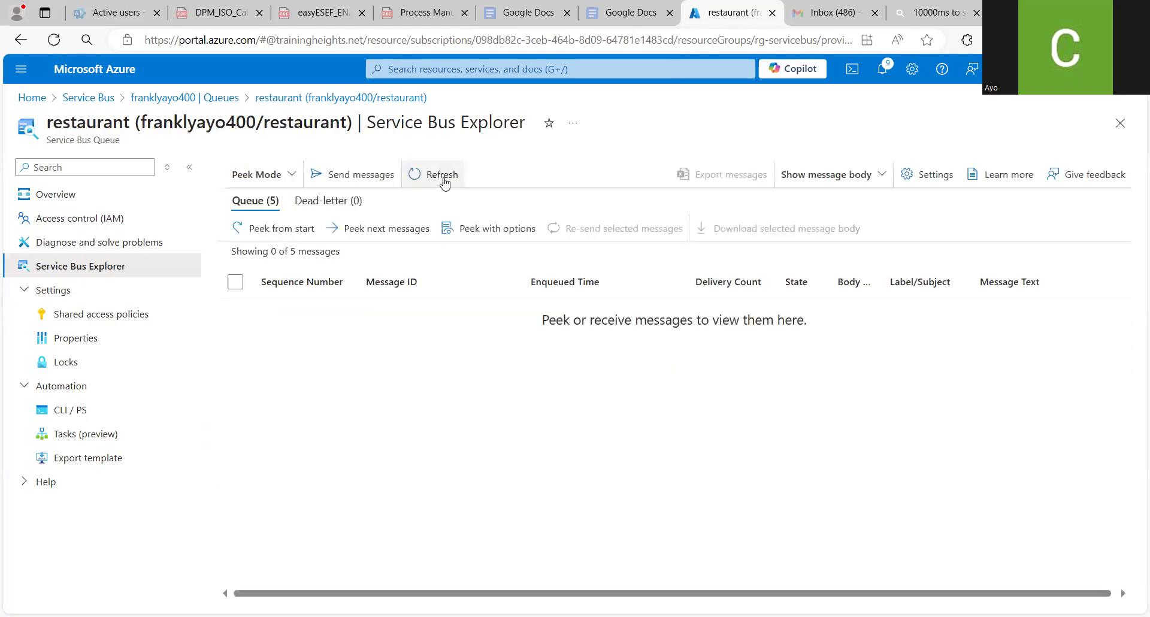
click(297, 236)
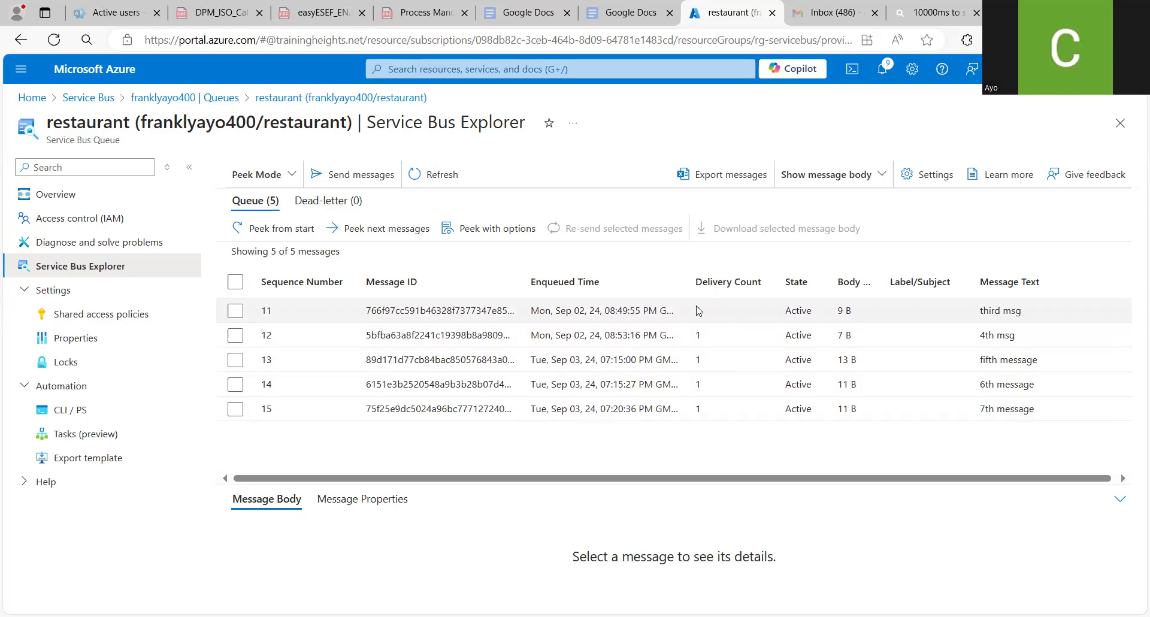
click(442, 176)
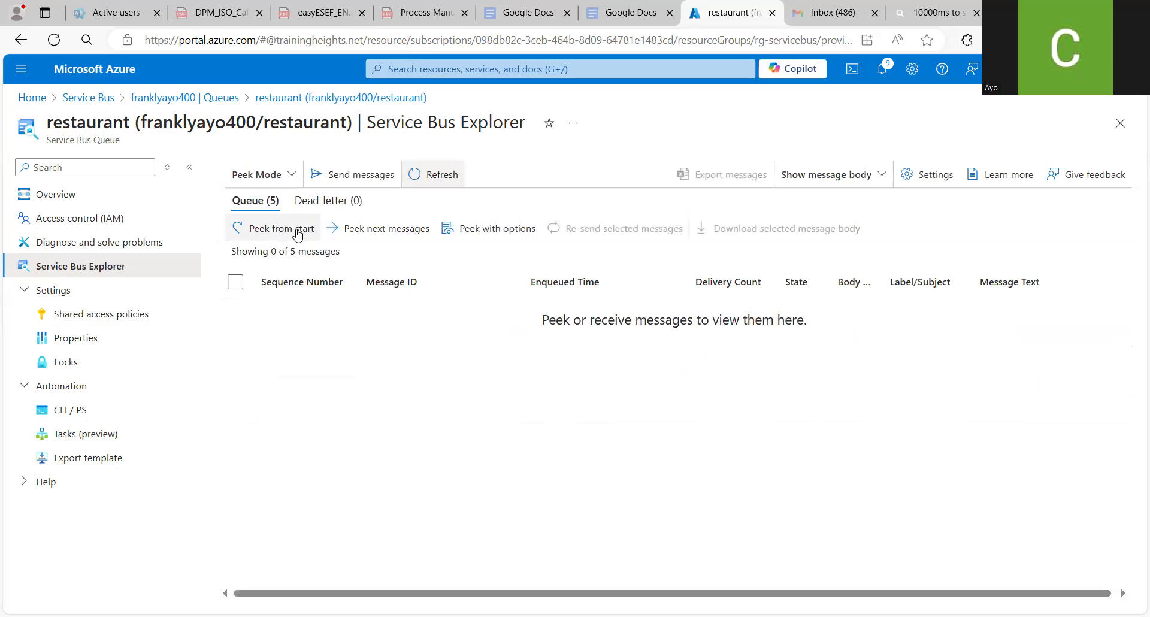
click(298, 229)
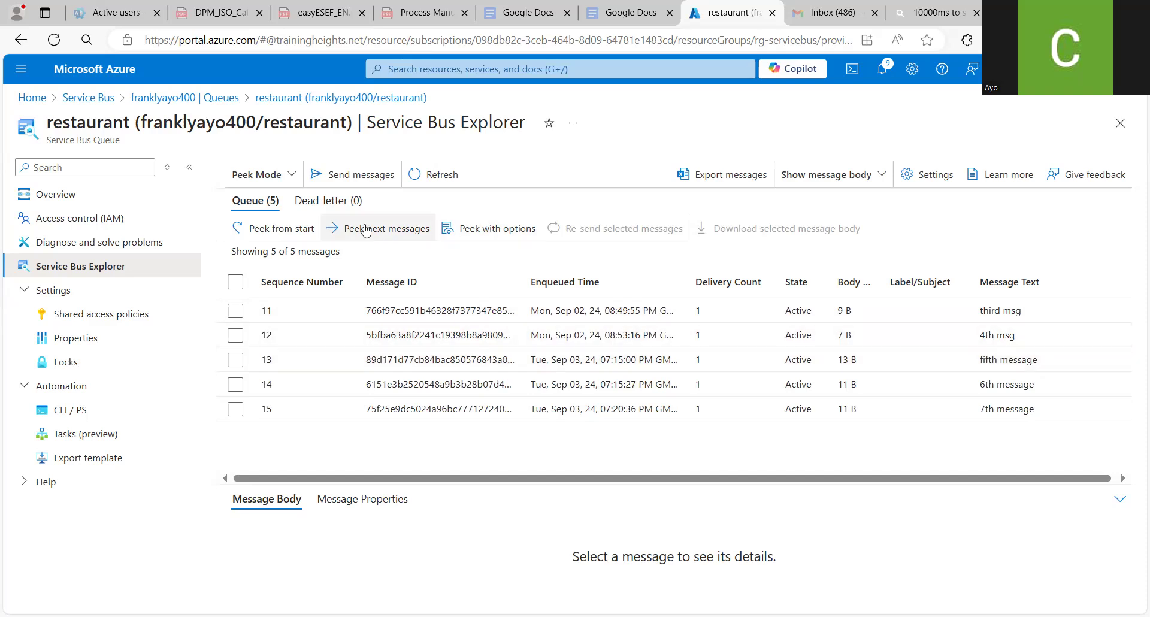
click(429, 176)
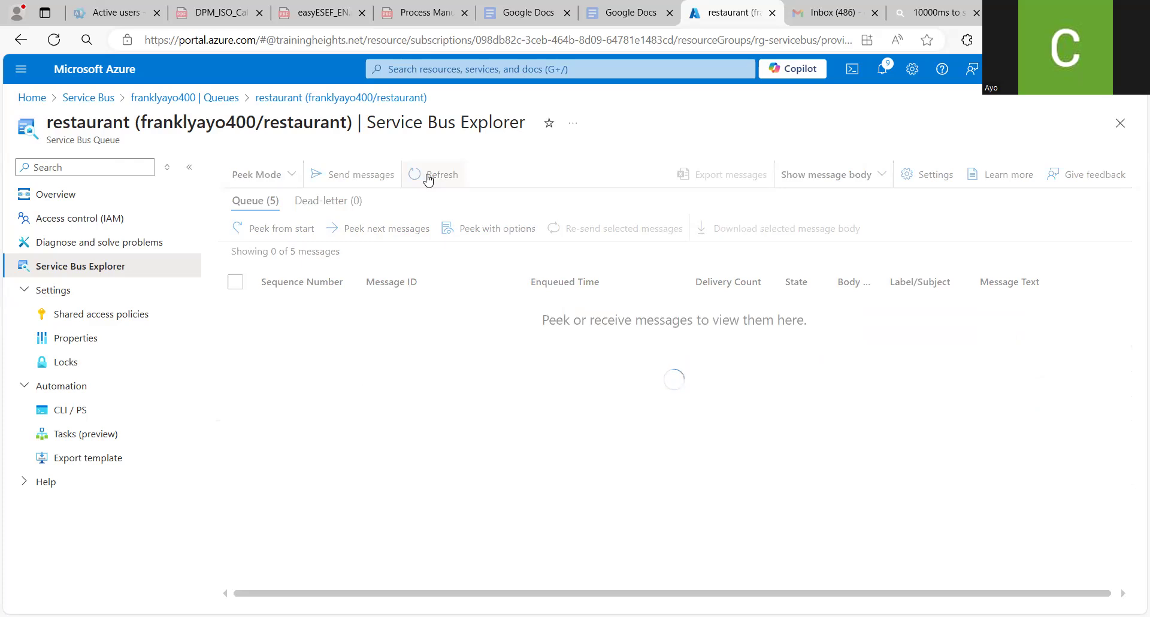
click(299, 232)
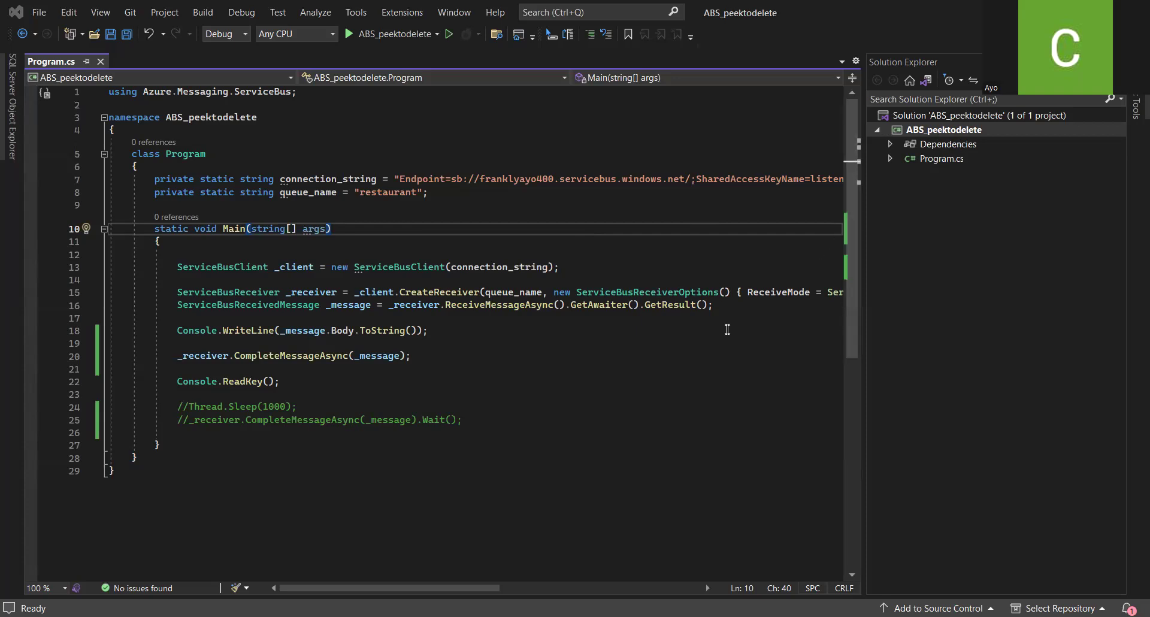
Step: Switch to Visual Studio and examine the ReceiveMessageAsync and CompleteMessageAsync calls and the PeekLock receive mode in the ABS_peektodelete project's Program.cs
drag(418, 359, 172, 357)
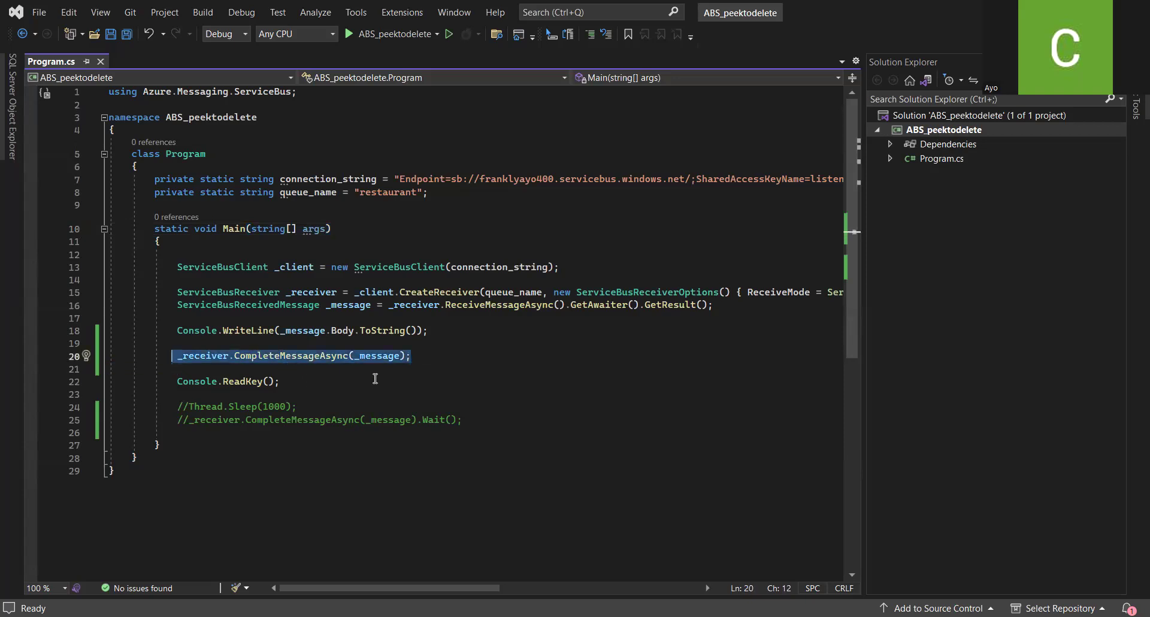
mouse_move(463, 308)
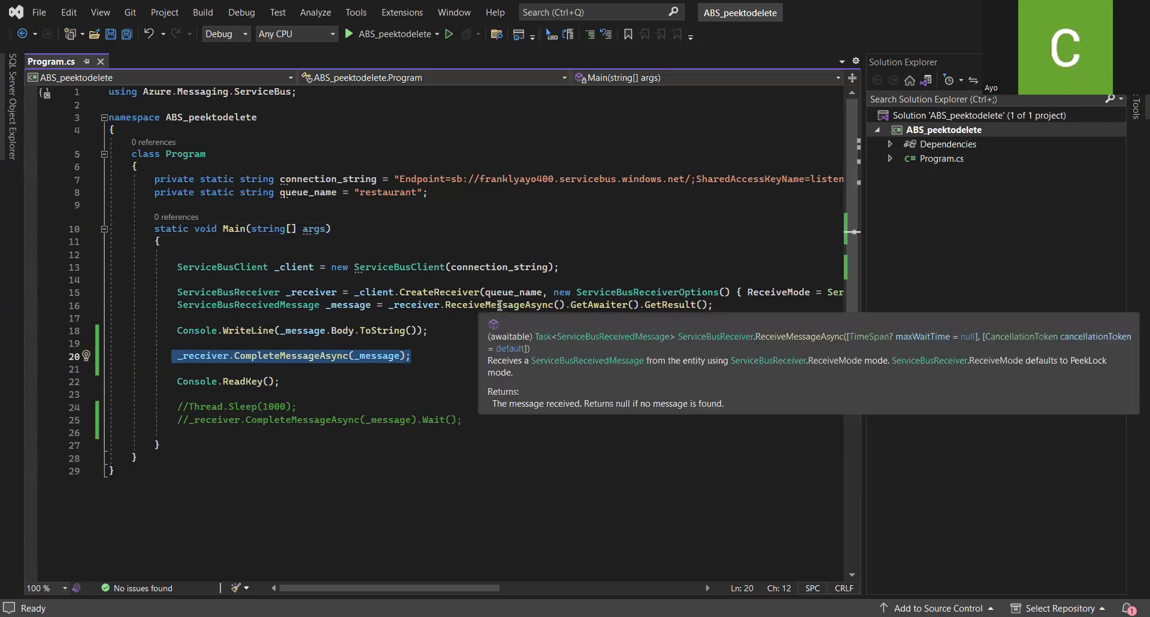
mouse_move(356, 364)
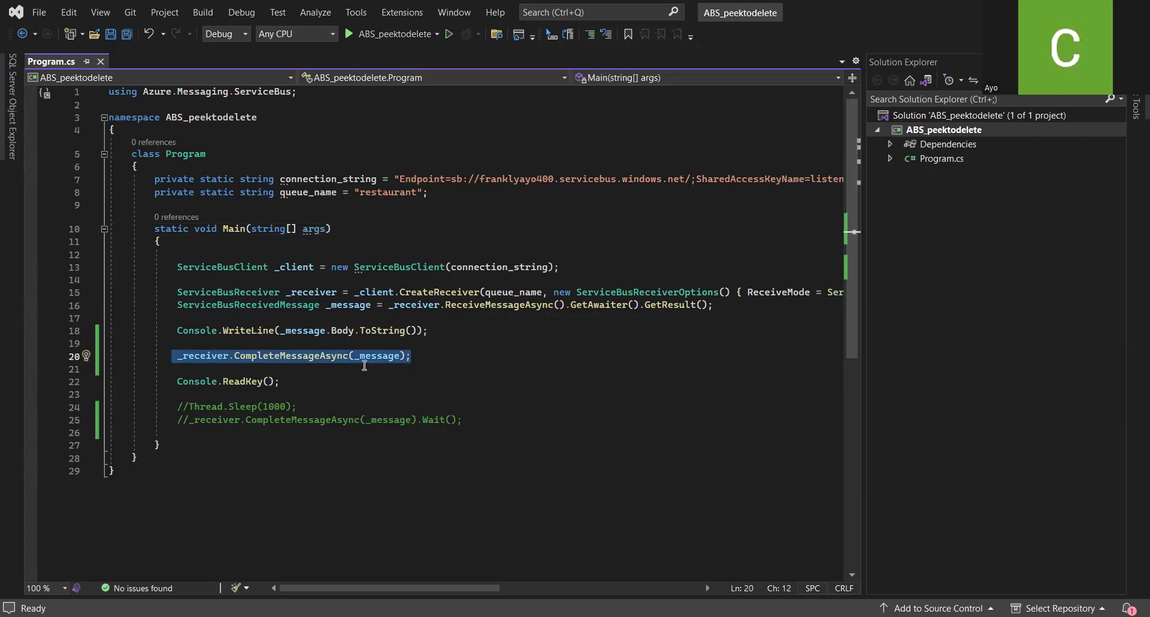
click(431, 355)
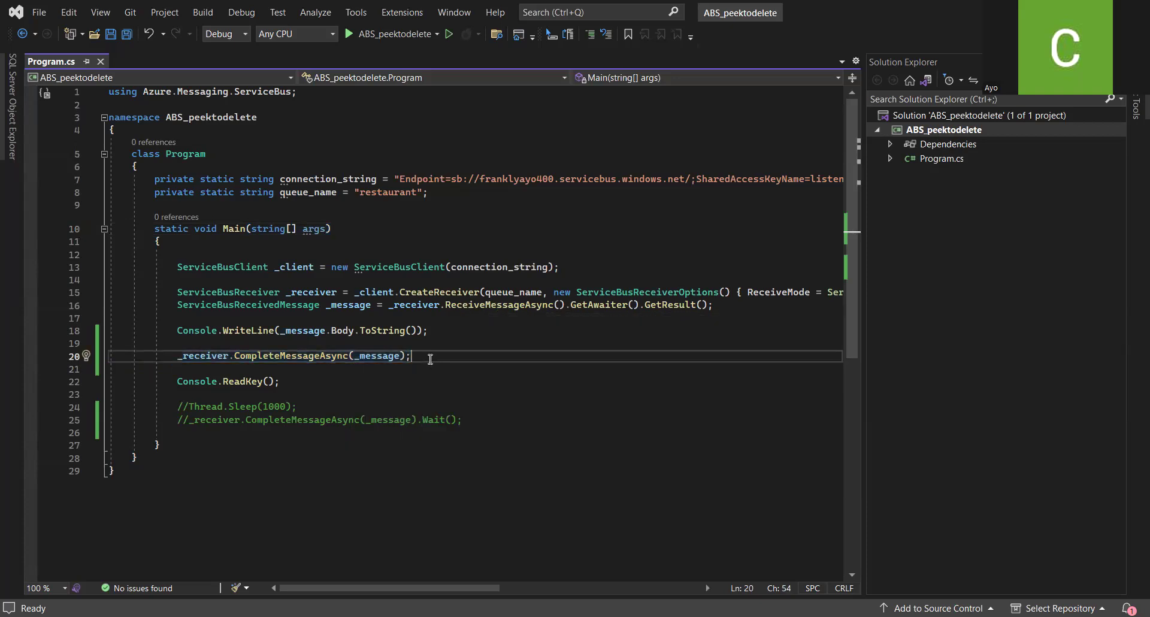
scroll(404, 547, right, 5)
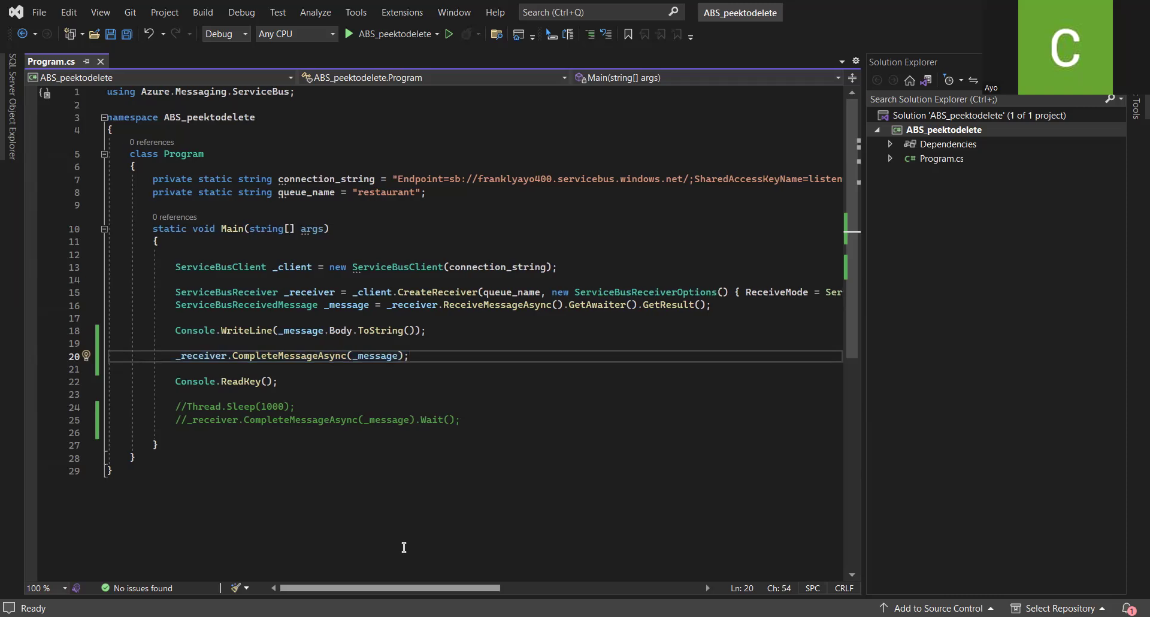
scroll(404, 546, right, 2)
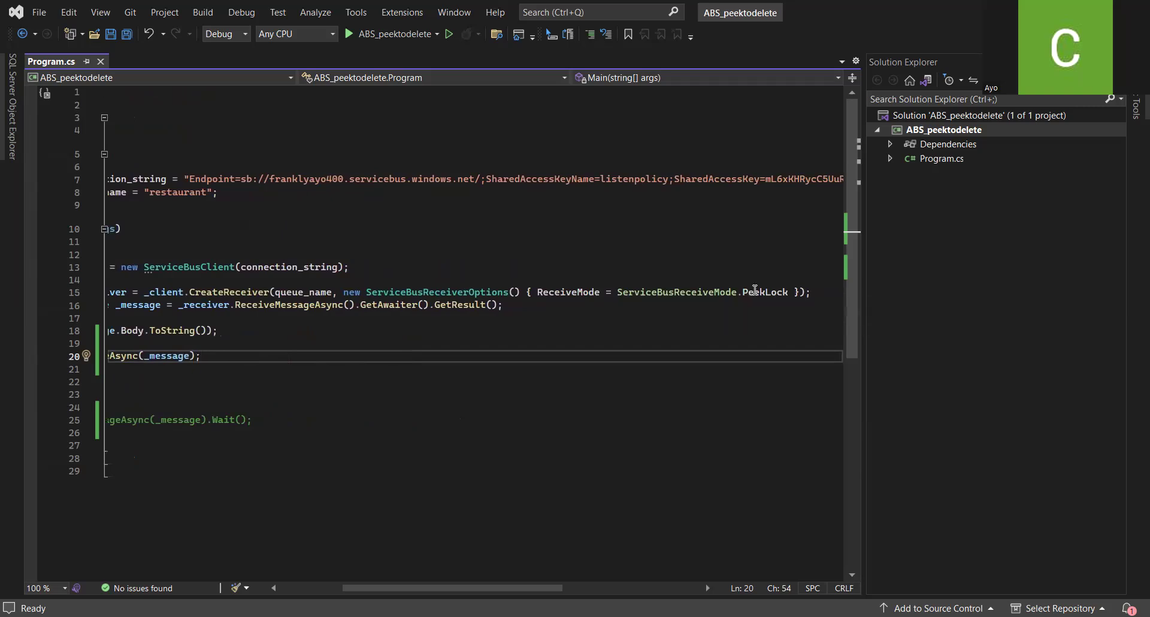
mouse_move(772, 291)
scroll(512, 531, left, 7)
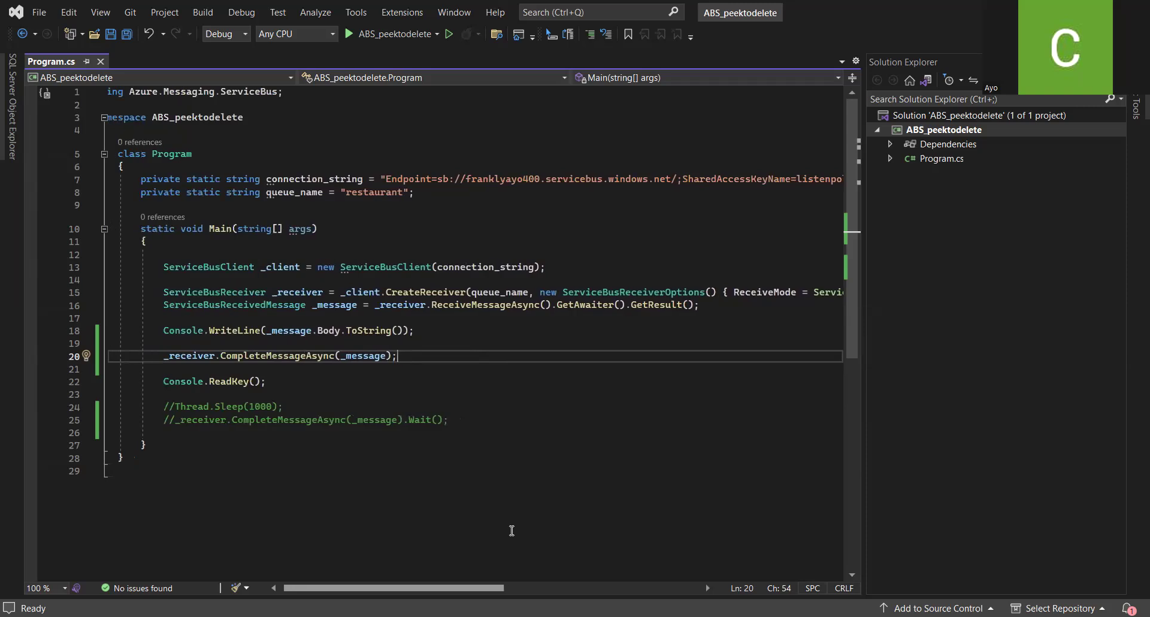
scroll(510, 531, left, 1)
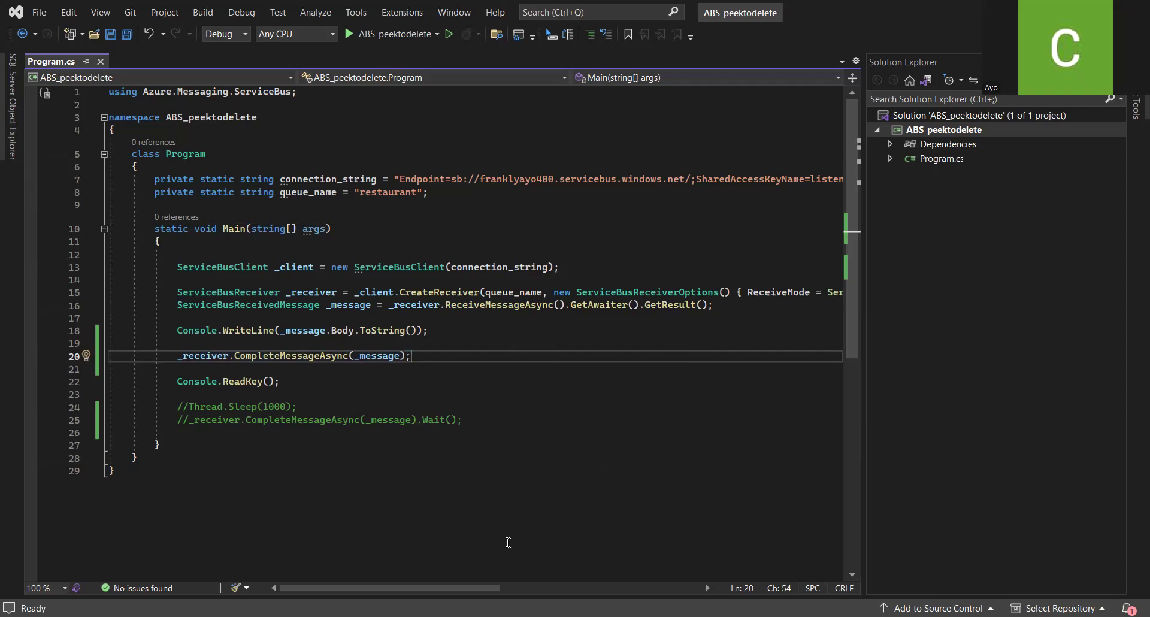
scroll(500, 546, right, 5)
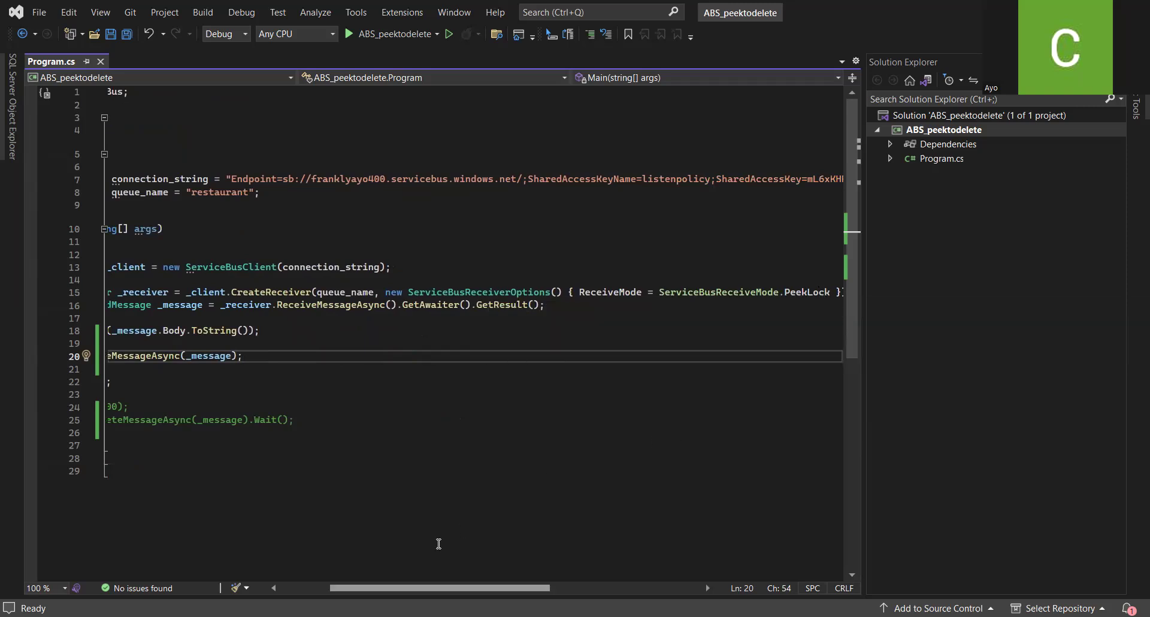
scroll(438, 543, left, 3)
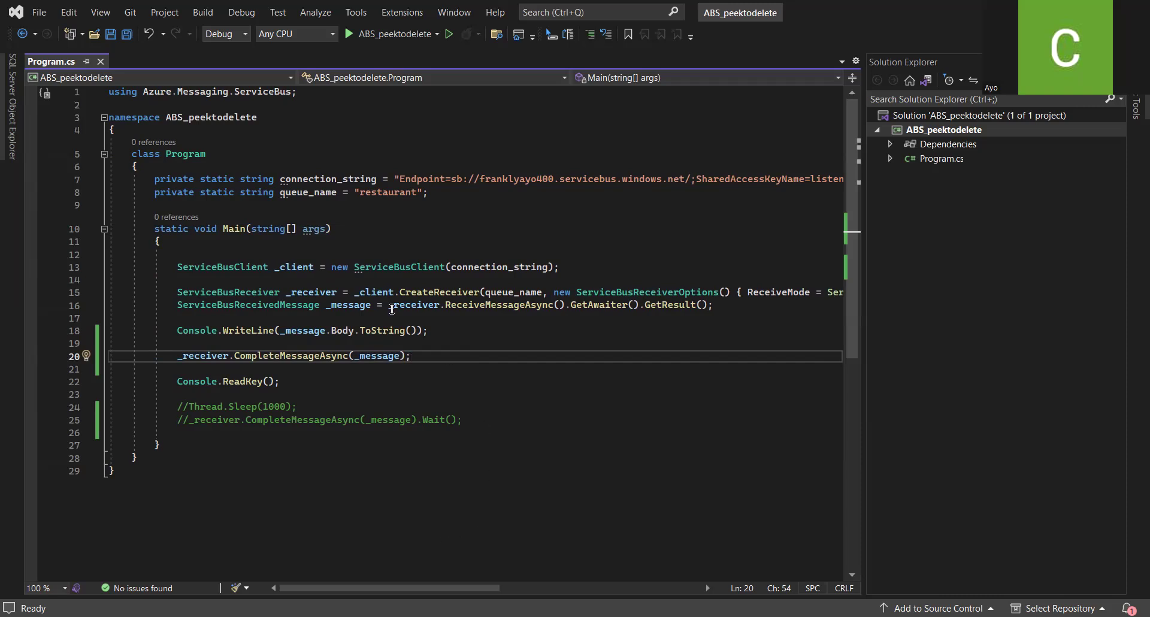
click(447, 380)
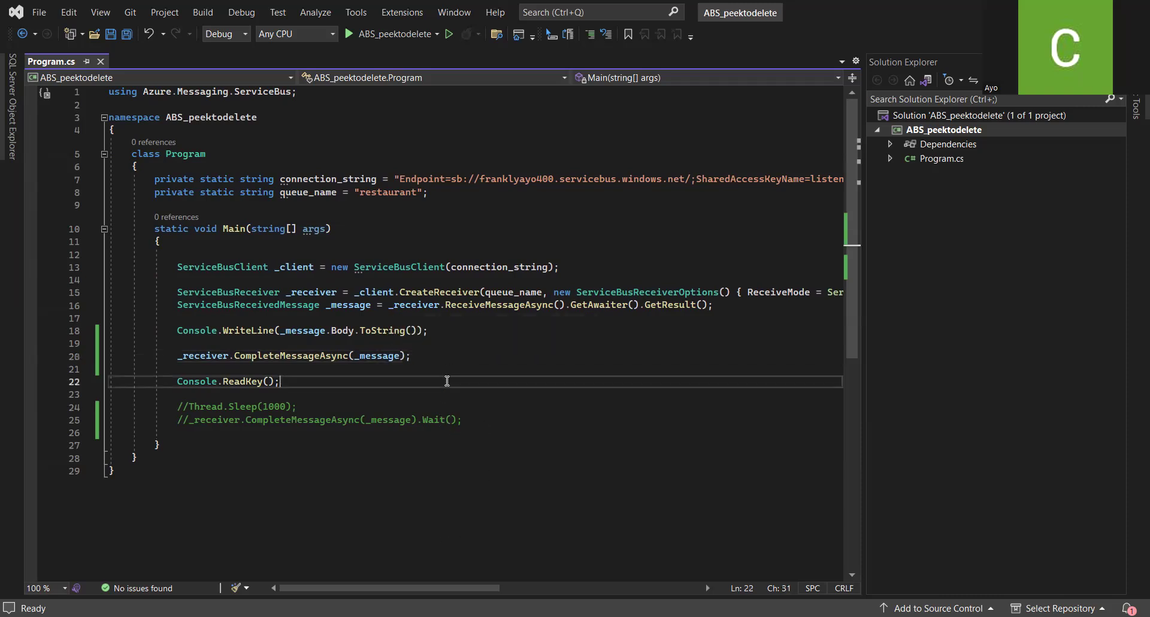